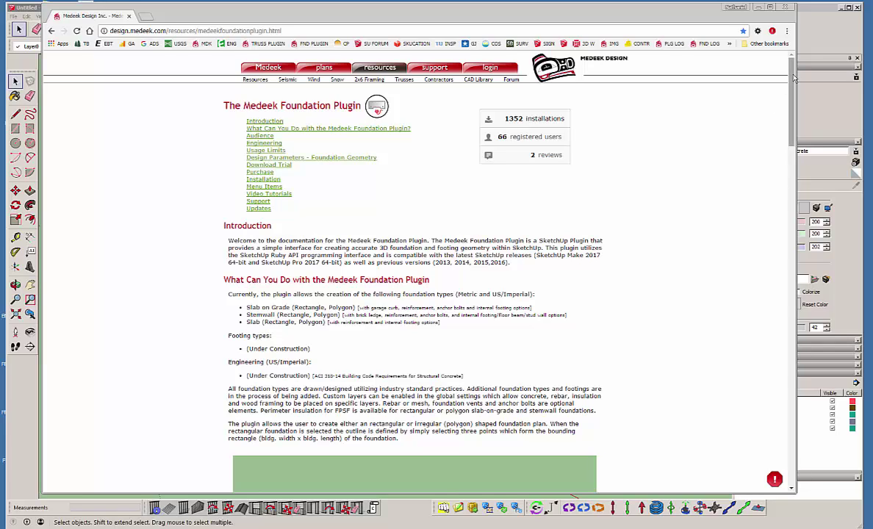
Scroll the Medeek Foundation Plugin documentation down to its Installation and Menu Items sections.
{"action": "scroll", "coordinate": [792, 78], "scroll_direction": "down", "scroll_amount": 2}
{"action": "scroll", "coordinate": [792, 75], "scroll_direction": "up", "scroll_amount": 2}
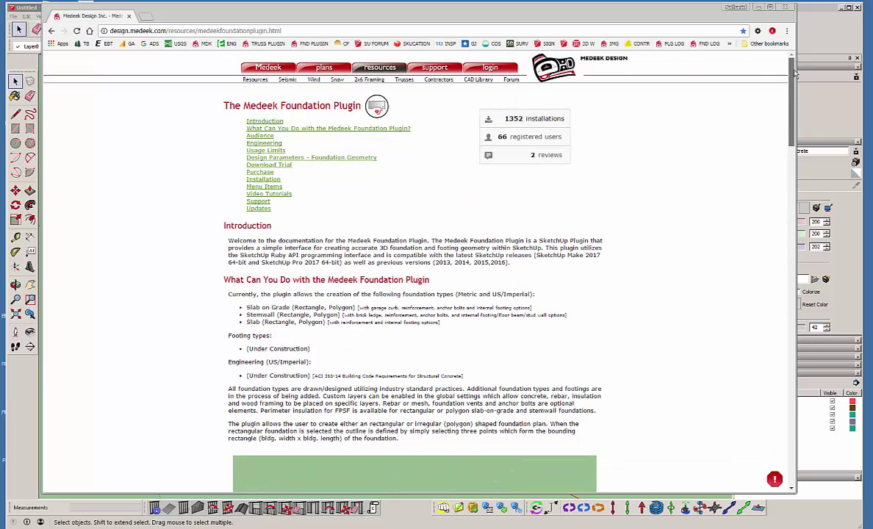
{"action": "left_click_drag", "start_coordinate": [793, 73], "coordinate": [786, 109]}
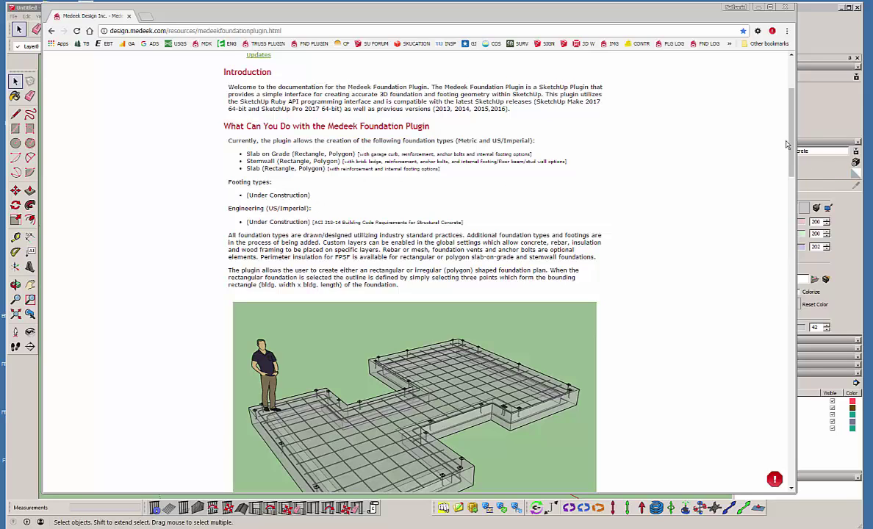
{"action": "scroll", "coordinate": [783, 243], "scroll_direction": "down", "scroll_amount": 10}
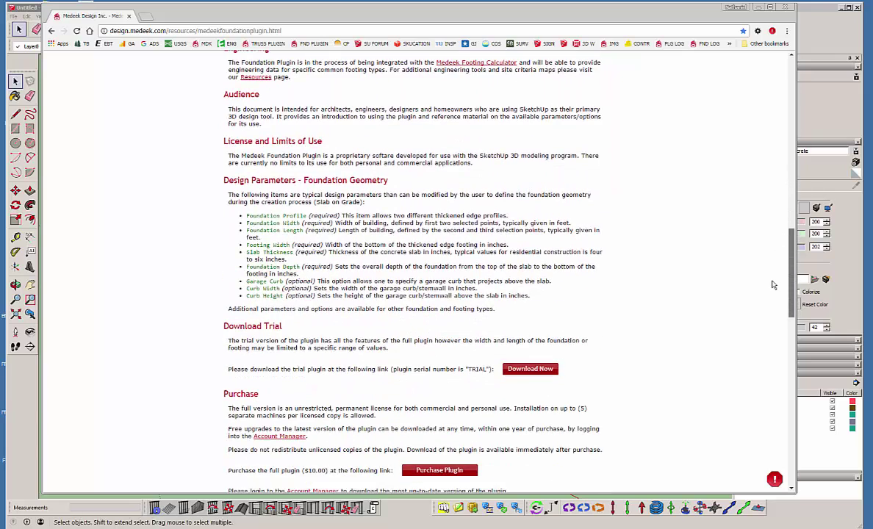
{"action": "scroll", "coordinate": [773, 285], "scroll_direction": "down", "scroll_amount": 2}
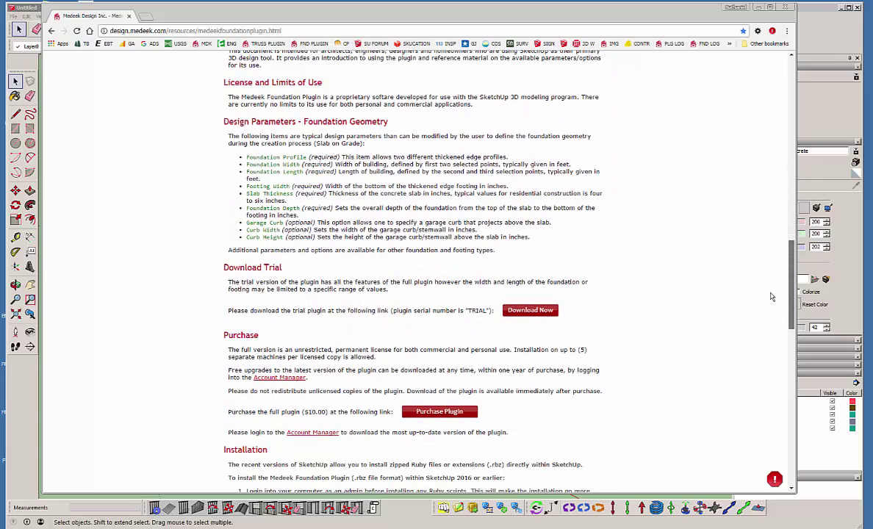
{"action": "scroll", "coordinate": [775, 304], "scroll_direction": "down", "scroll_amount": 4}
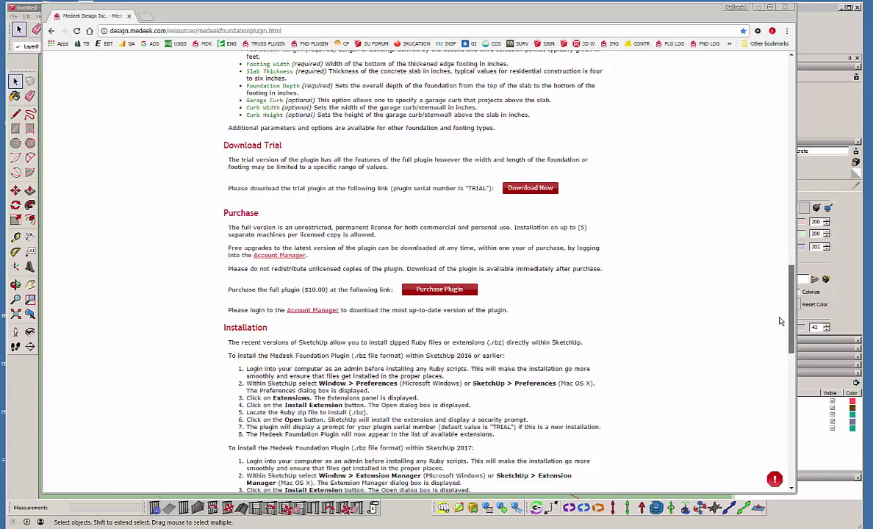
{"action": "scroll", "coordinate": [779, 338], "scroll_direction": "down", "scroll_amount": 6}
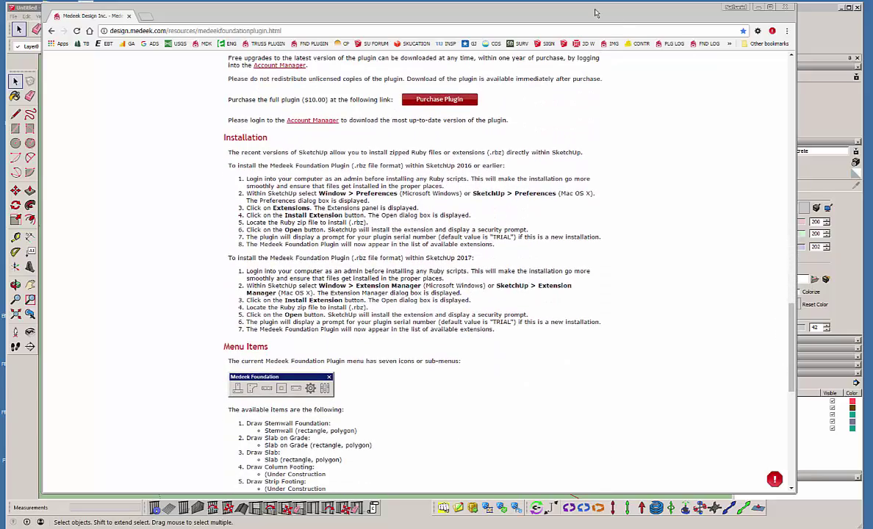
Minimize Chrome to bring back the SketchUp model with the L-shaped outline.
{"action": "key", "text": "super+Down"}
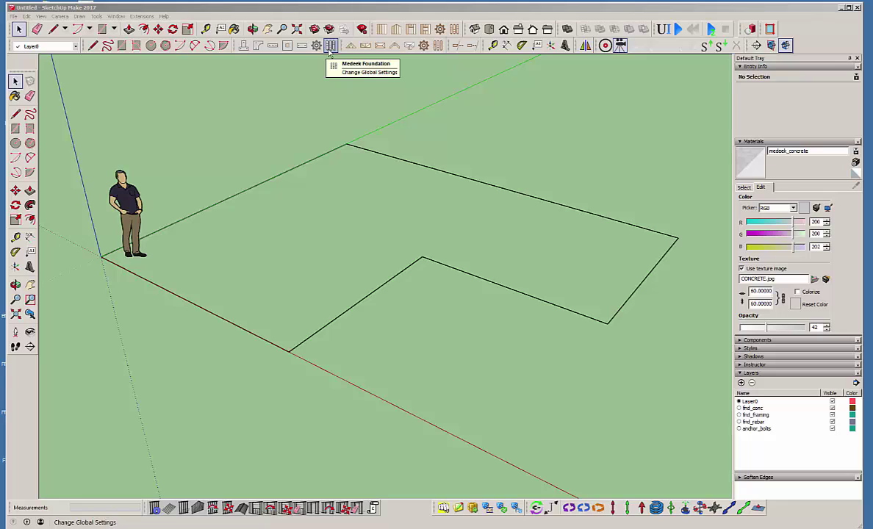
{"action": "left_click", "coordinate": [330, 46]}
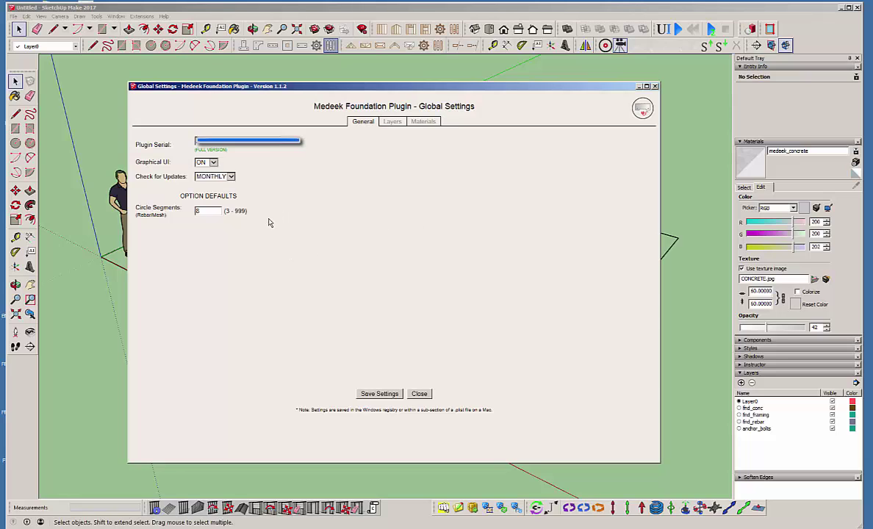
{"action": "left_click", "coordinate": [391, 124]}
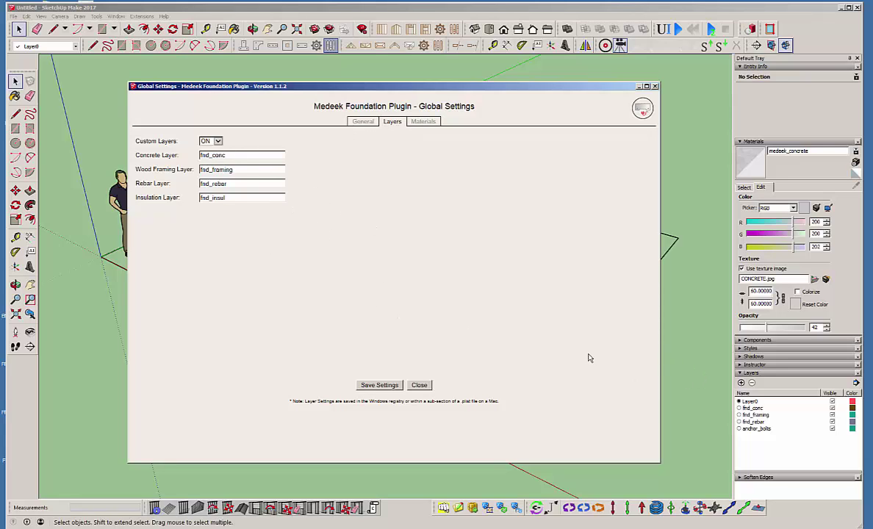
{"action": "left_click", "coordinate": [215, 141]}
{"action": "left_click", "coordinate": [208, 153]}
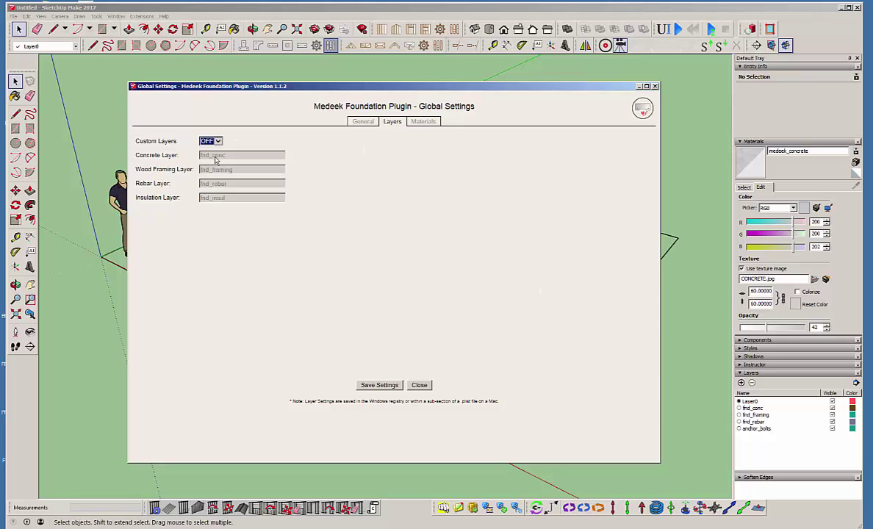
{"action": "left_click", "coordinate": [218, 144]}
{"action": "left_click", "coordinate": [208, 147]}
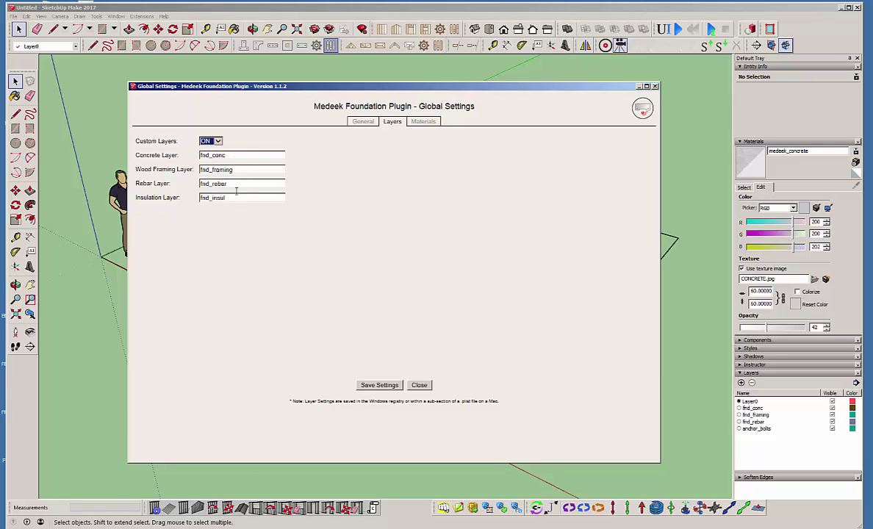
{"action": "left_click", "coordinate": [423, 121]}
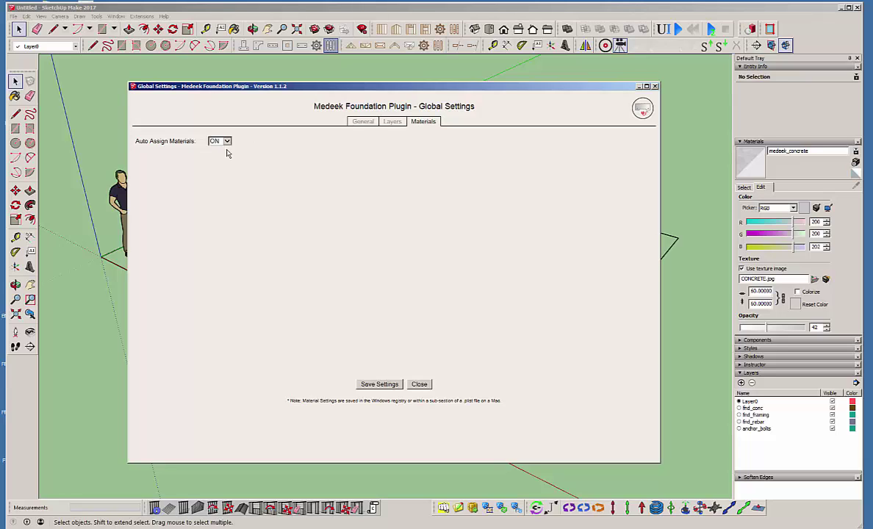
{"action": "left_click", "coordinate": [393, 122]}
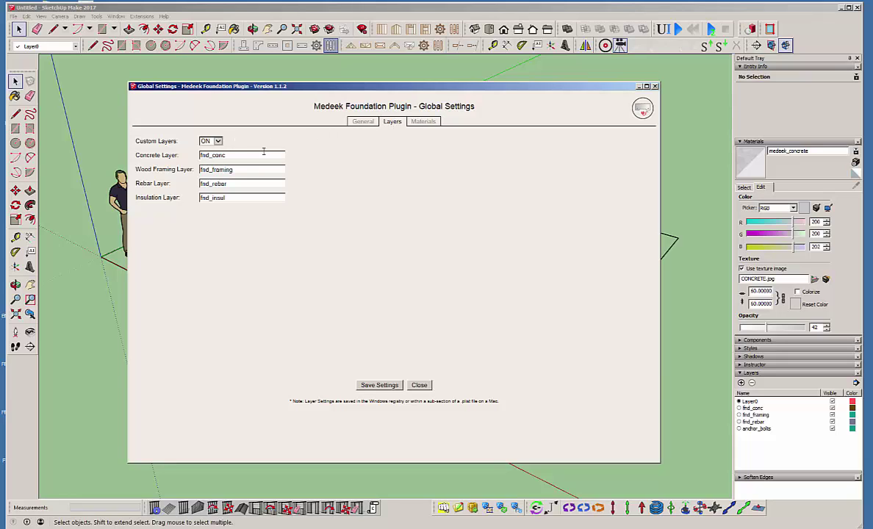
{"action": "left_click", "coordinate": [363, 124]}
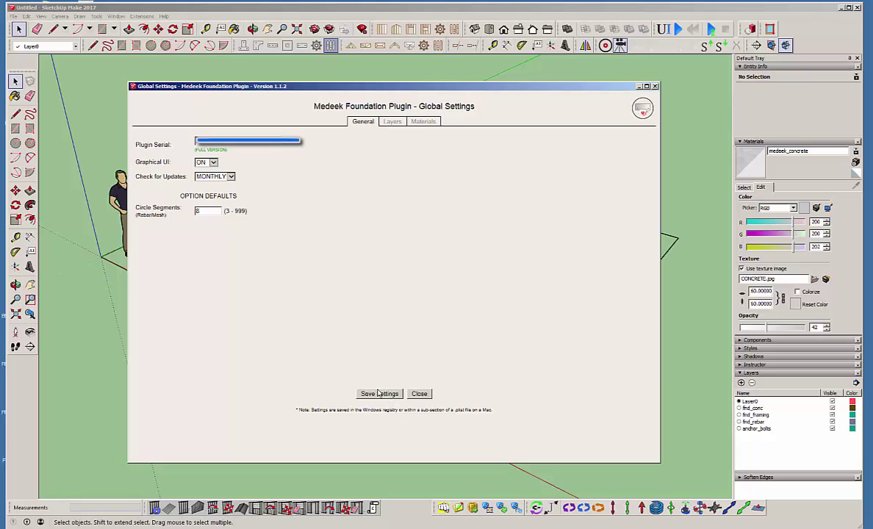
{"action": "left_click", "coordinate": [419, 394]}
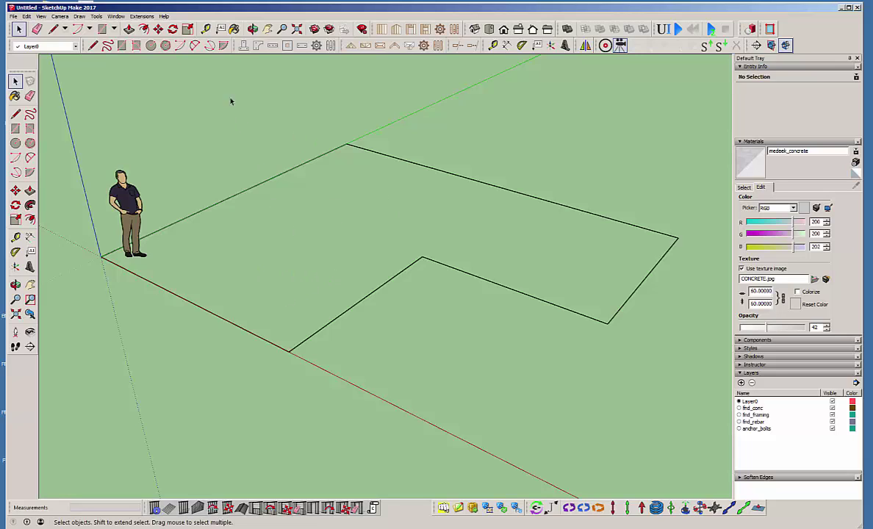
Zoom out to leave empty ground beside the L-shaped outline.
{"action": "scroll", "coordinate": [221, 250], "scroll_direction": "down", "scroll_amount": 3}
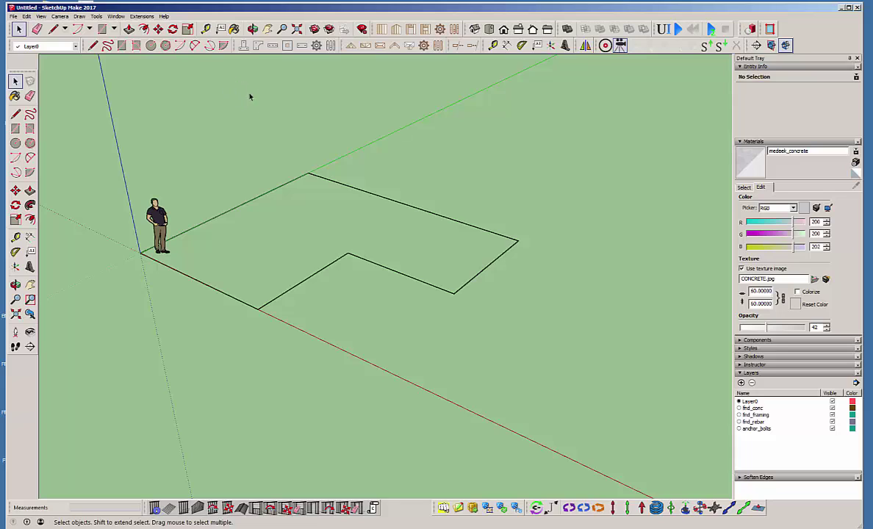
Start a Stemwall foundation with a Rectangle outline and Post and Beam interior bearing.
{"action": "left_click", "coordinate": [243, 45]}
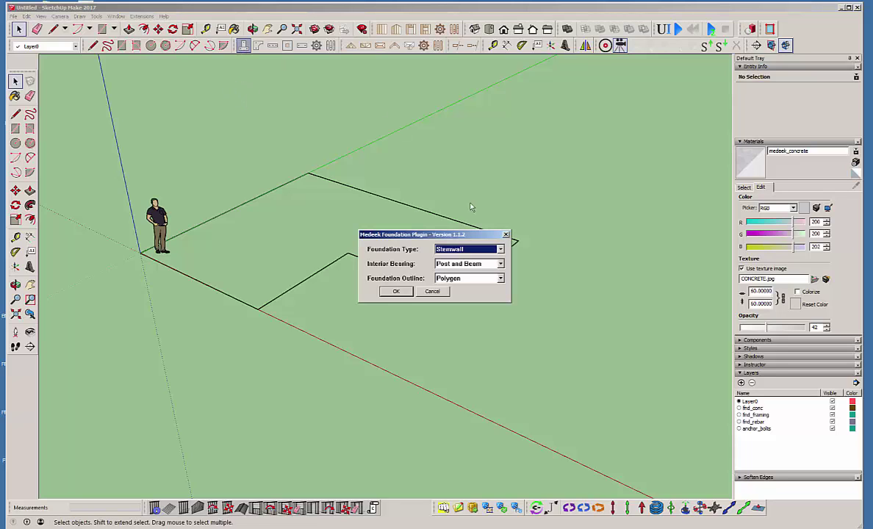
{"action": "left_click", "coordinate": [500, 279]}
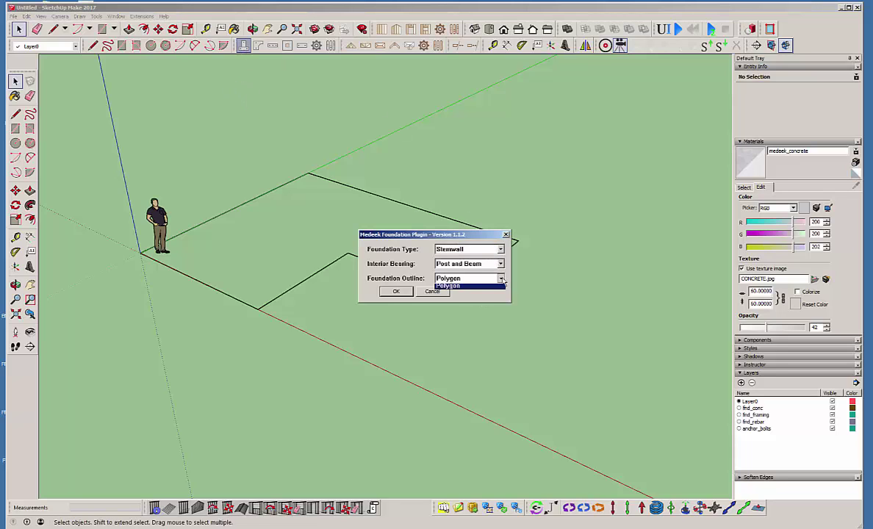
{"action": "left_click", "coordinate": [484, 287]}
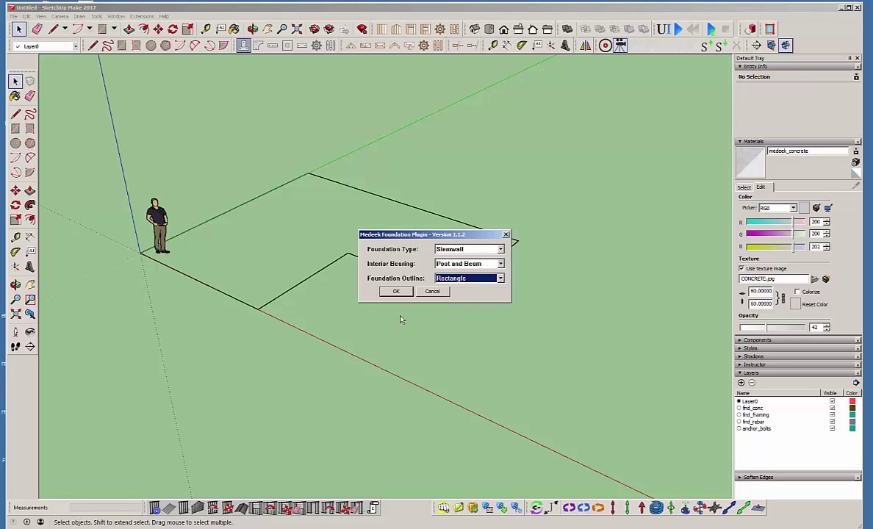
{"action": "left_click", "coordinate": [500, 264]}
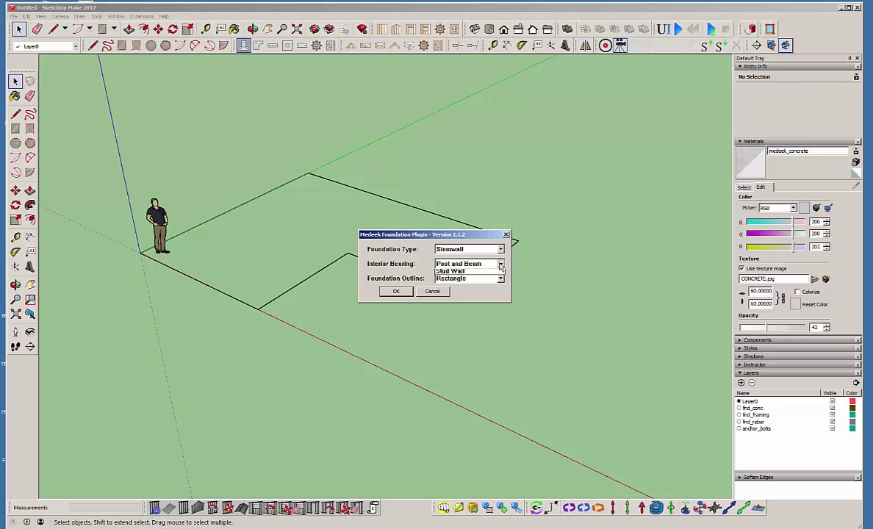
{"action": "left_click", "coordinate": [461, 274]}
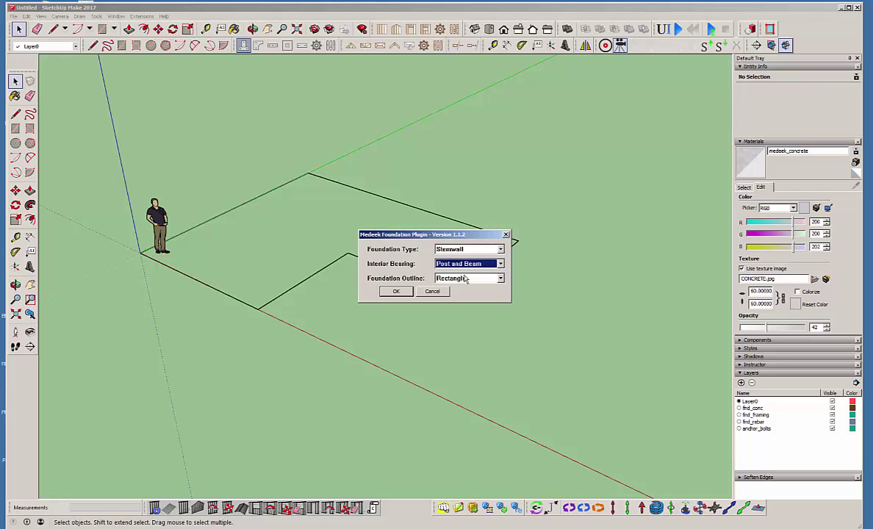
{"action": "left_click", "coordinate": [397, 292]}
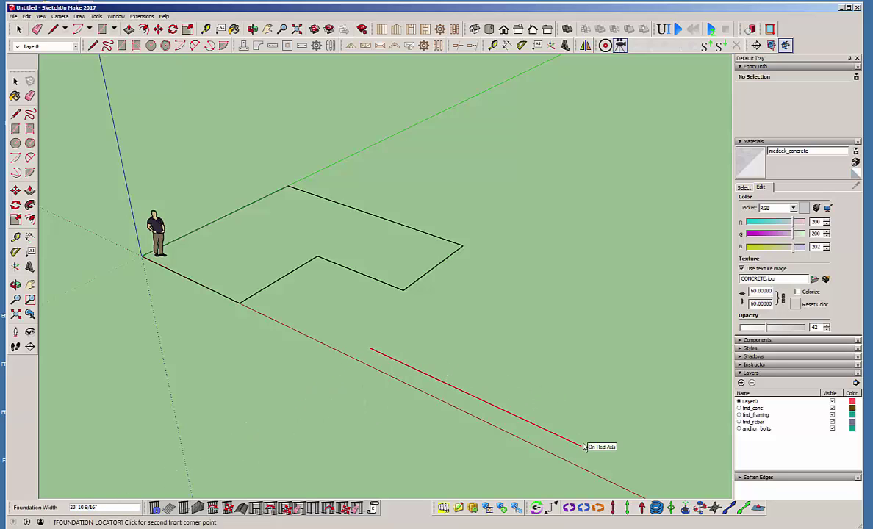
Enter a 24 ft width and 32 ft length for the rectangular foundation.
{"action": "type", "text": "24"}
{"action": "key", "text": "Return"}
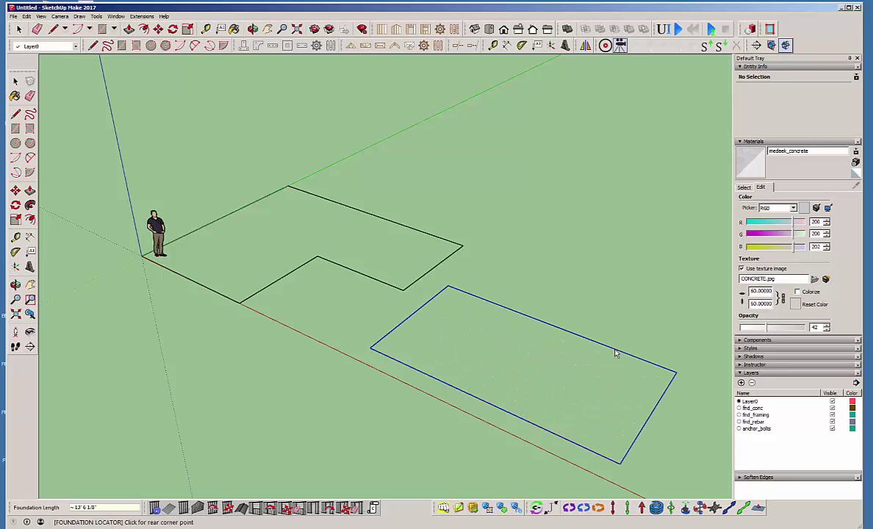
{"action": "type", "text": "32"}
{"action": "key", "text": "Return"}
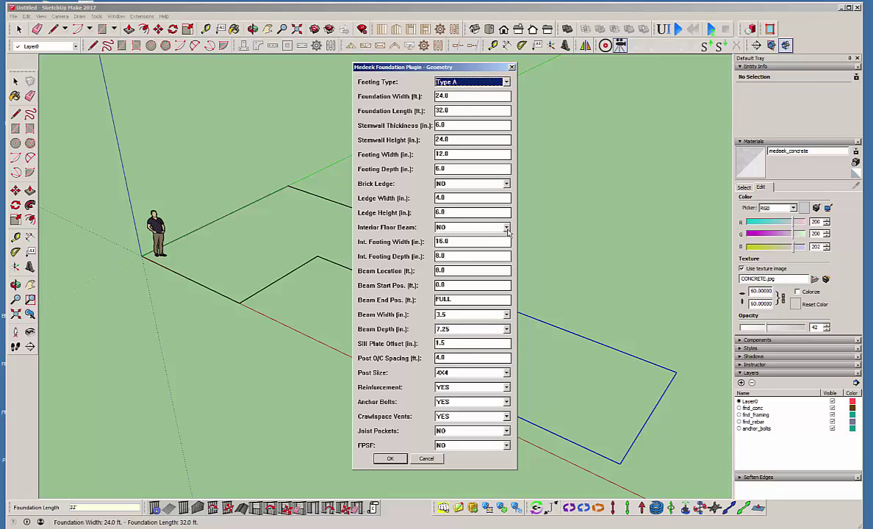
Set the interior floor beam to Y DIR at 12 ft, keep crawlspace vents YES, and accept.
{"action": "left_click", "coordinate": [507, 228]}
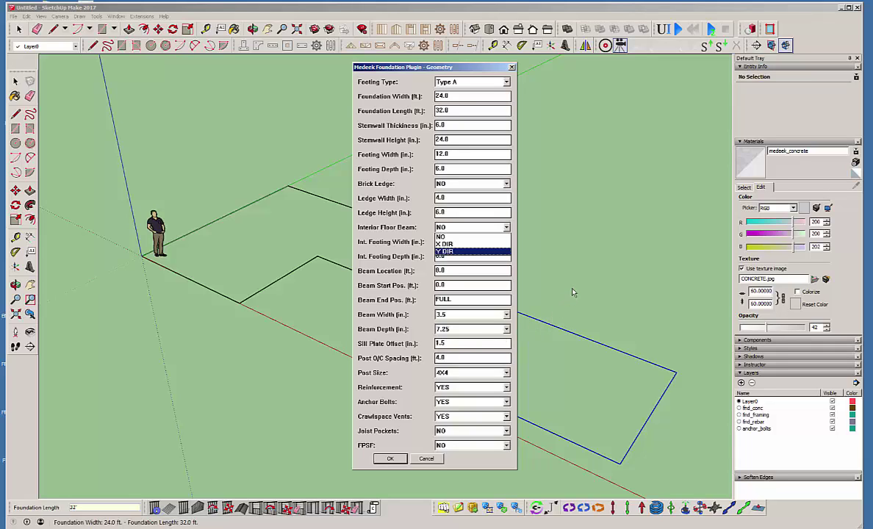
{"action": "left_click", "coordinate": [485, 251]}
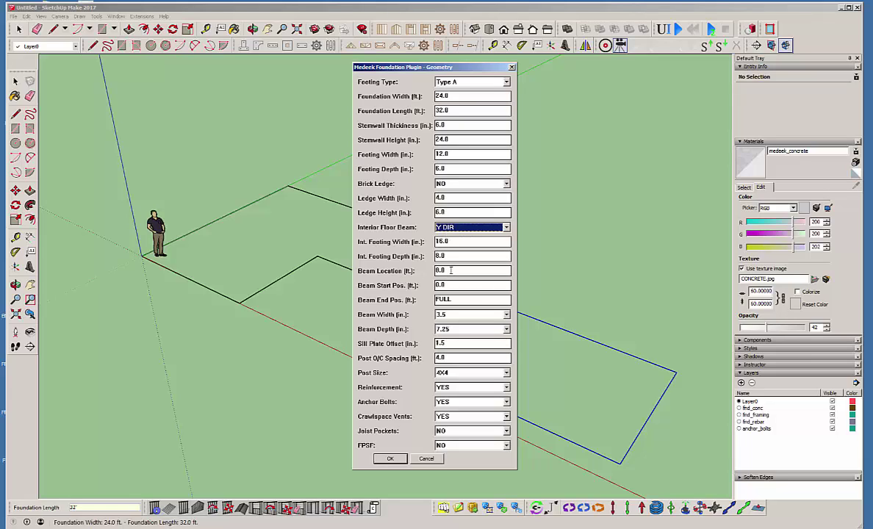
{"action": "double_click", "coordinate": [490, 273]}
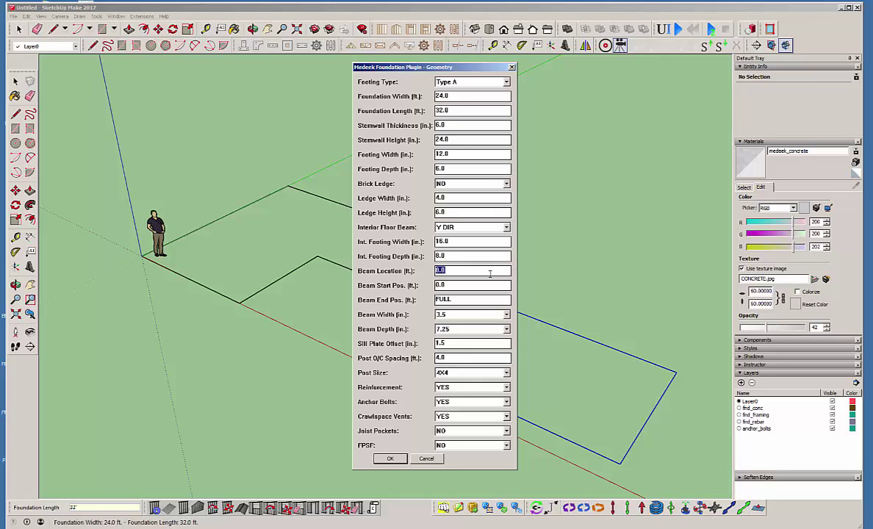
{"action": "type", "text": "12"}
{"action": "left_click", "coordinate": [464, 419]}
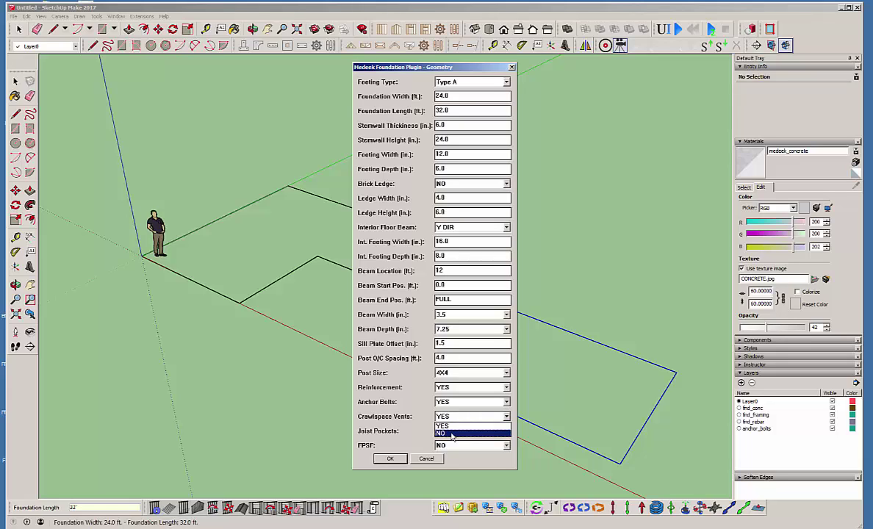
{"action": "left_click", "coordinate": [462, 418]}
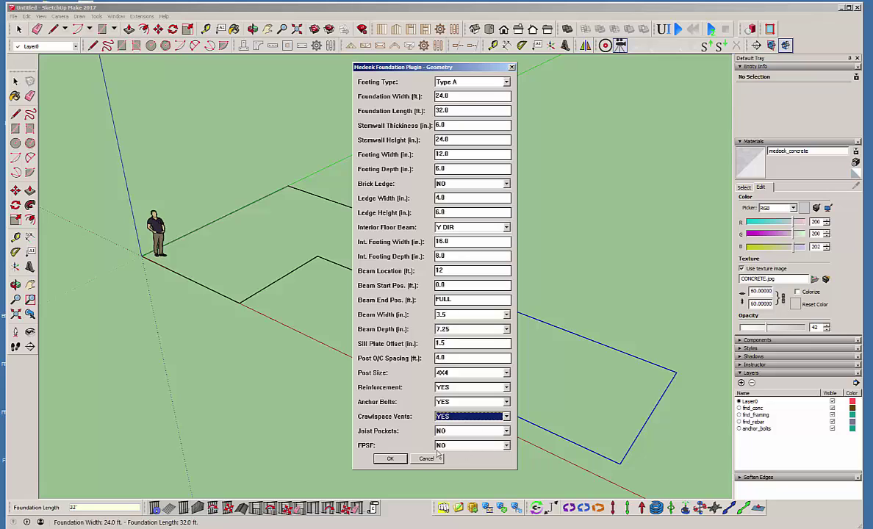
{"action": "left_click", "coordinate": [393, 459]}
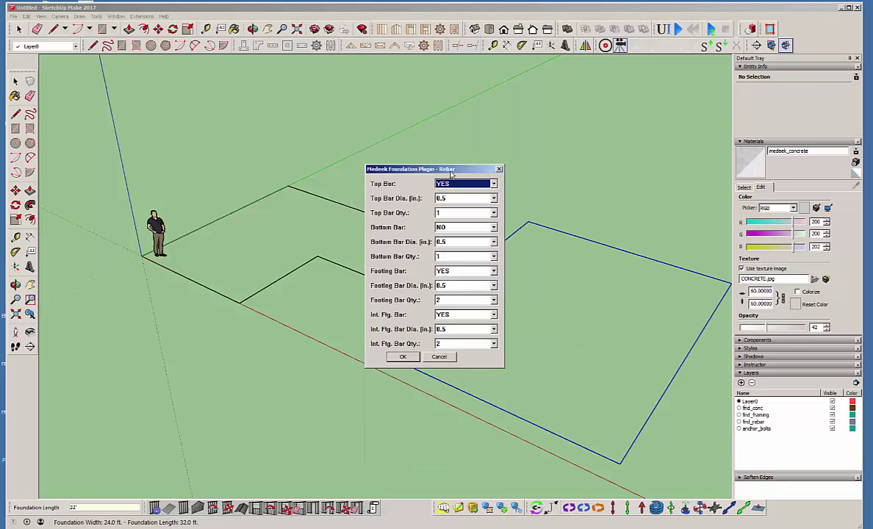
Accept default rebar and anchor bolts, set vents to All Walls with no insert, and build.
{"action": "left_click", "coordinate": [412, 358]}
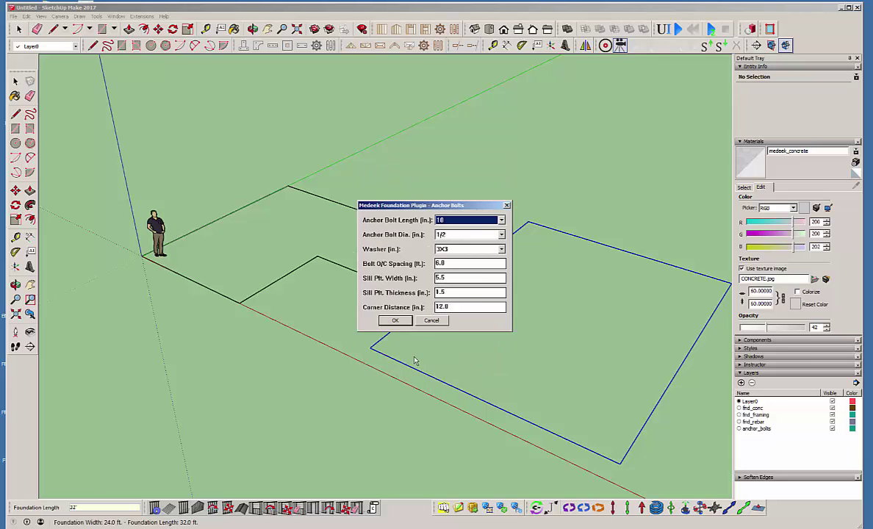
{"action": "left_click", "coordinate": [396, 321]}
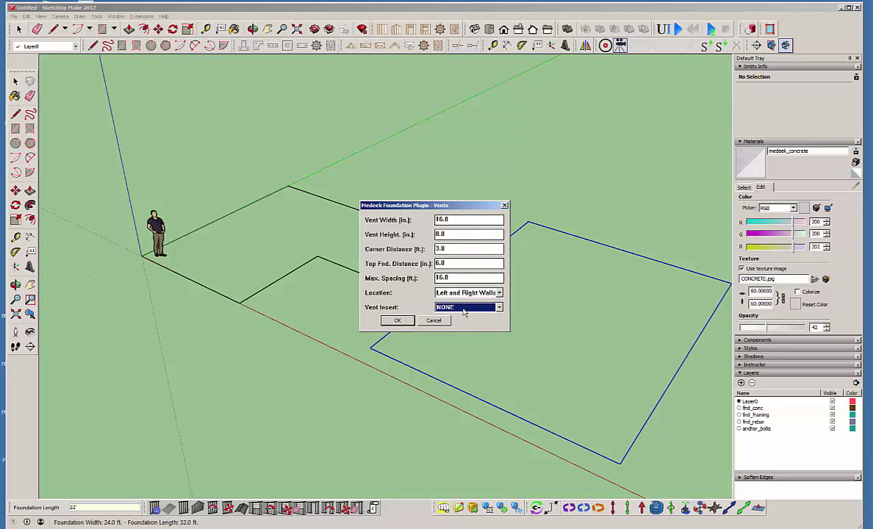
{"action": "left_click", "coordinate": [499, 307]}
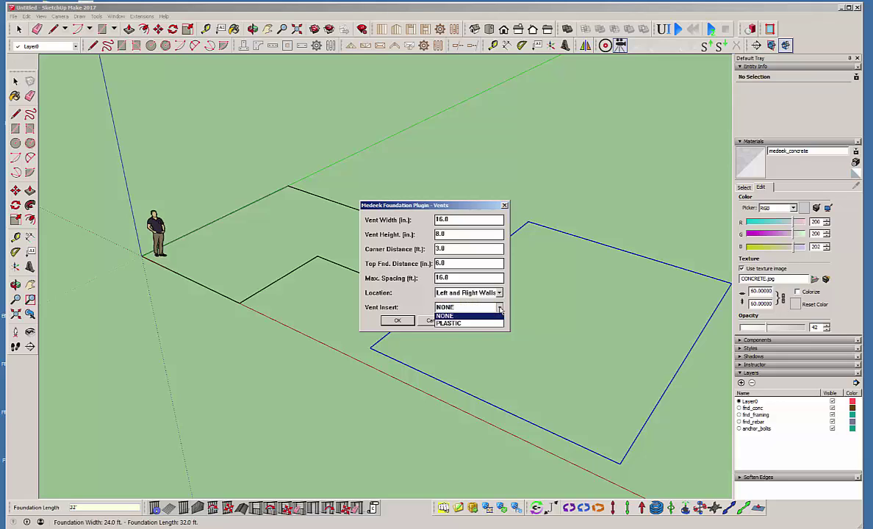
{"action": "left_click", "coordinate": [453, 318]}
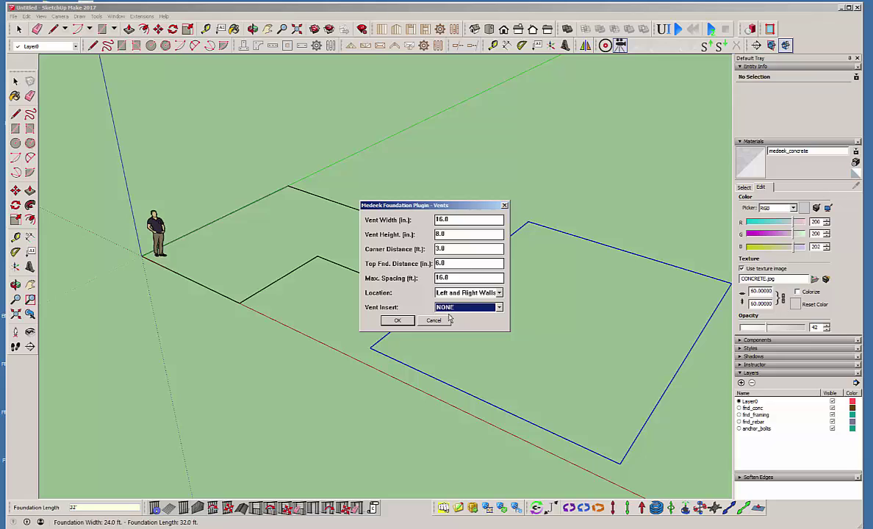
{"action": "left_click", "coordinate": [499, 293]}
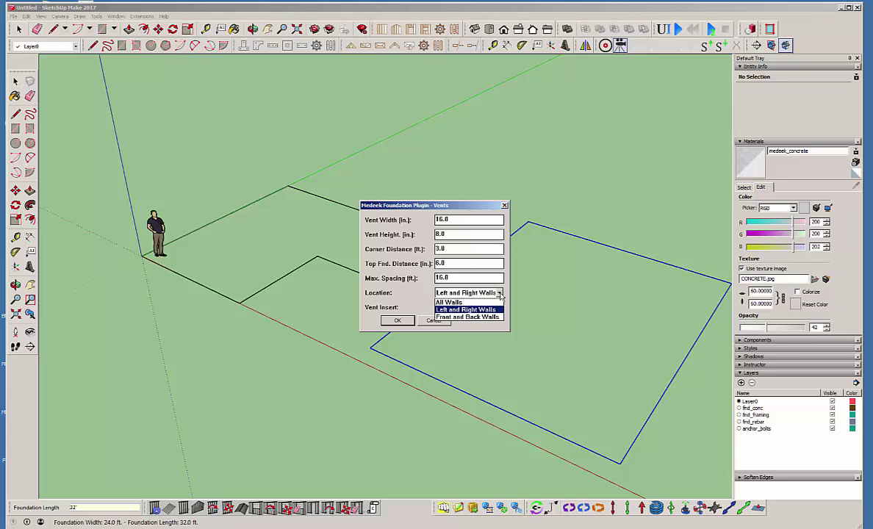
{"action": "left_click", "coordinate": [456, 309]}
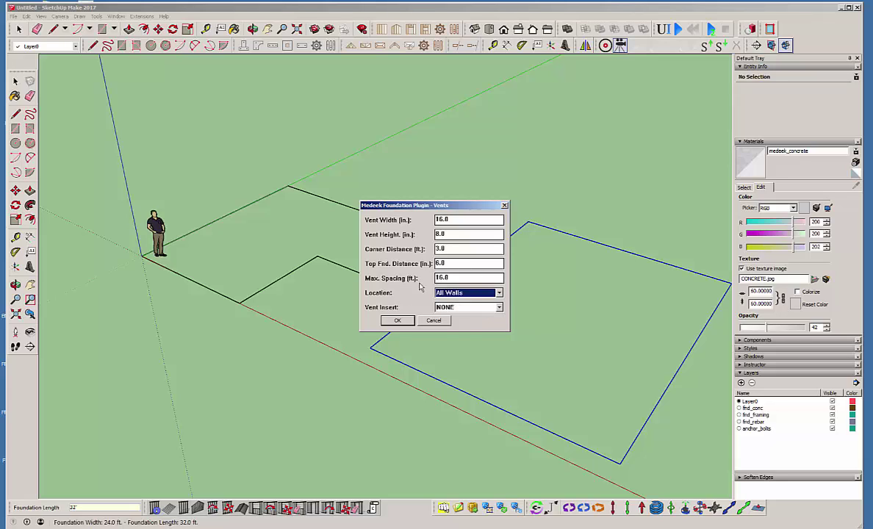
{"action": "left_click", "coordinate": [399, 322]}
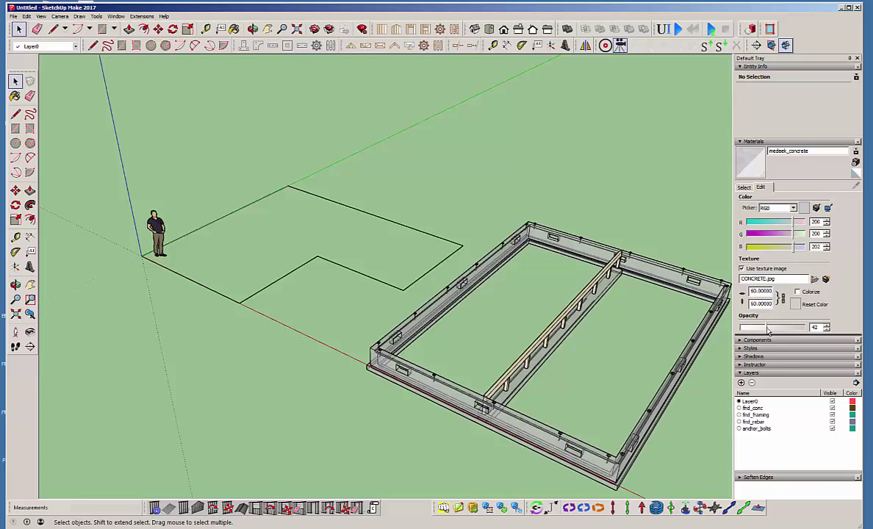
Set the medeek_concrete opacity to 33 and orbit to a low view of the corner.
{"action": "left_click_drag", "start_coordinate": [767, 327], "coordinate": [815, 328]}
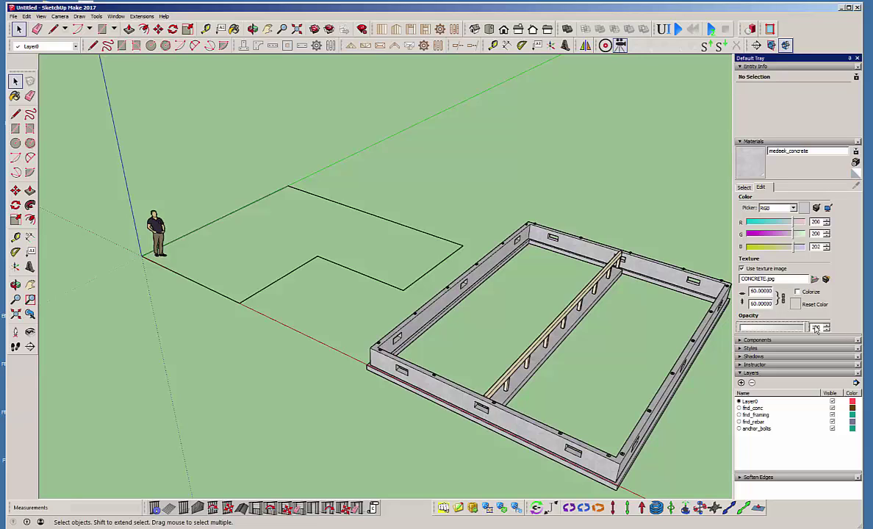
{"action": "left_click_drag", "start_coordinate": [816, 328], "coordinate": [761, 329]}
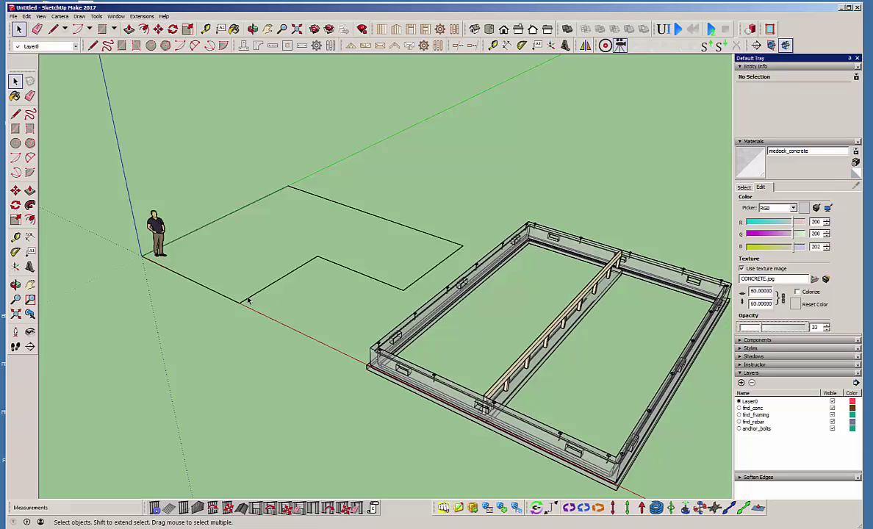
{"action": "middle_click_drag", "start_coordinate": [347, 309], "coordinate": [432, 387]}
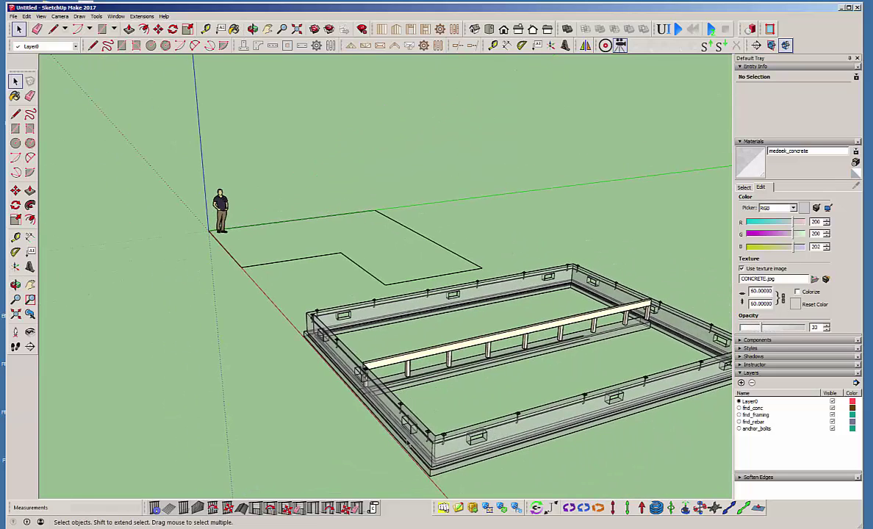
{"action": "scroll", "coordinate": [410, 448], "scroll_direction": "up", "scroll_amount": 5}
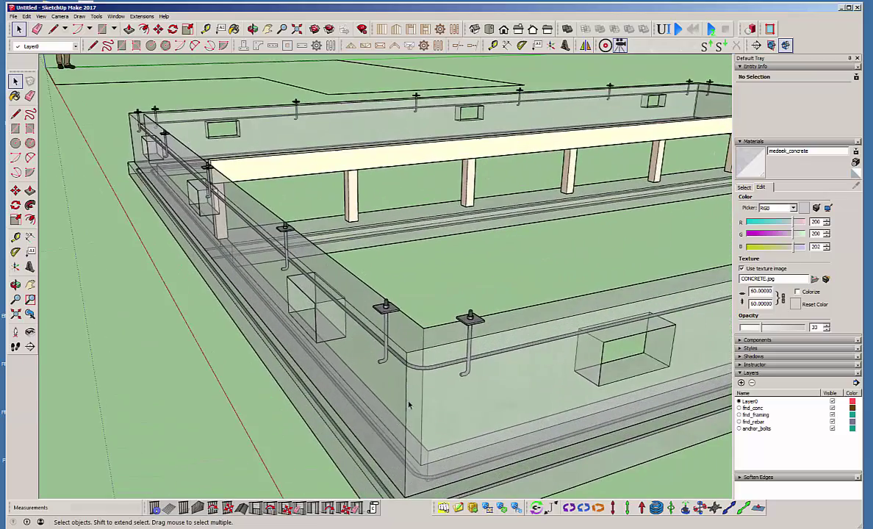
{"action": "middle_click_drag", "start_coordinate": [409, 403], "coordinate": [429, 430]}
{"action": "scroll", "coordinate": [390, 432], "scroll_direction": "down", "scroll_amount": 4}
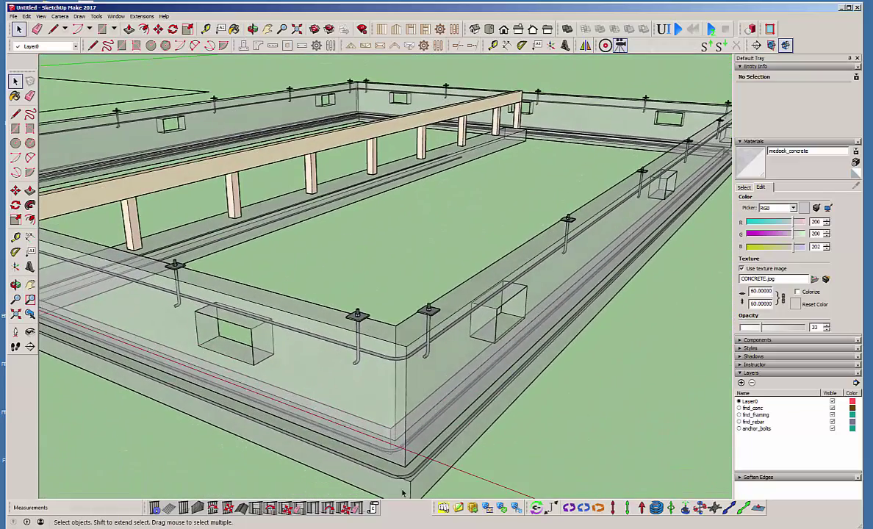
{"action": "middle_click_drag", "start_coordinate": [402, 493], "coordinate": [416, 350]}
{"action": "scroll", "coordinate": [426, 386], "scroll_direction": "up", "scroll_amount": 3}
{"action": "scroll", "coordinate": [424, 383], "scroll_direction": "up", "scroll_amount": 2}
{"action": "scroll", "coordinate": [441, 345], "scroll_direction": "down", "scroll_amount": 2}
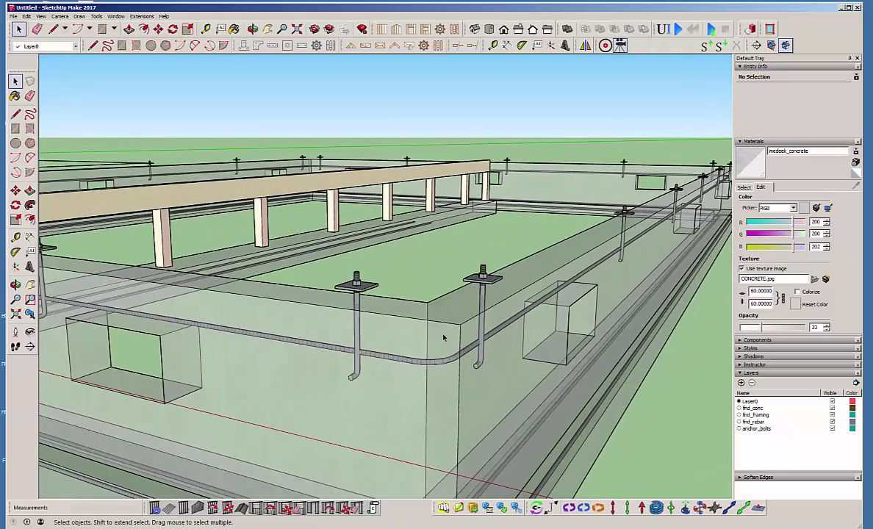
{"action": "scroll", "coordinate": [454, 298], "scroll_direction": "down", "scroll_amount": 2}
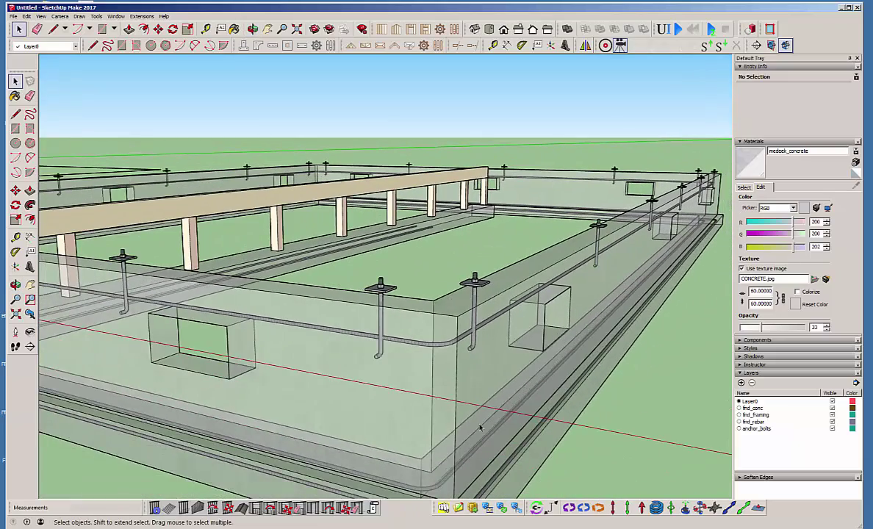
Orbit around the translucent foundation to inspect the rebar, anchor bolts and vents inside.
{"action": "middle_click_drag", "start_coordinate": [480, 427], "coordinate": [468, 478]}
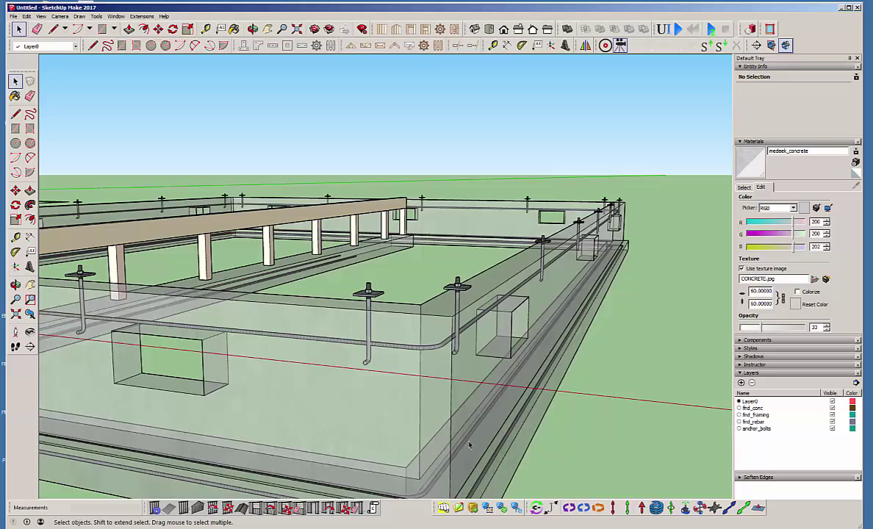
{"action": "middle_click_drag", "start_coordinate": [448, 436], "coordinate": [368, 405]}
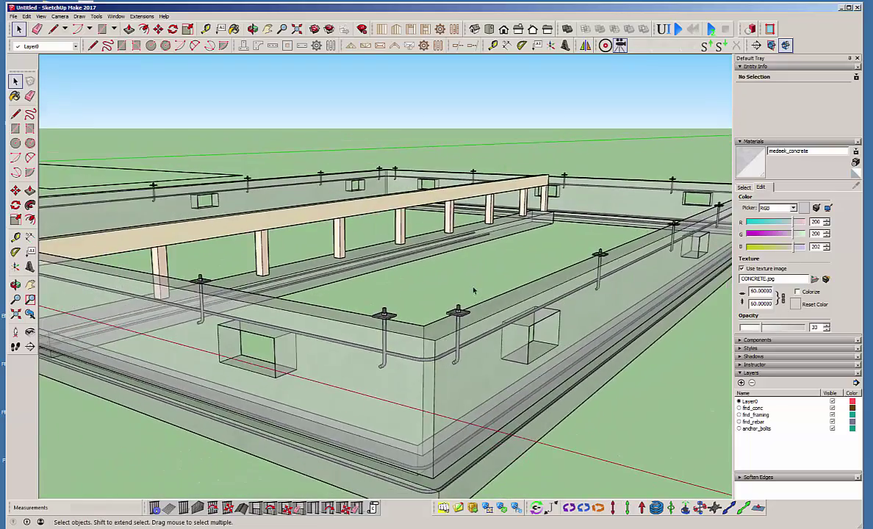
{"action": "scroll", "coordinate": [437, 340], "scroll_direction": "up", "scroll_amount": 4}
{"action": "scroll", "coordinate": [437, 341], "scroll_direction": "down", "scroll_amount": 4}
{"action": "middle_click_drag", "start_coordinate": [441, 342], "coordinate": [365, 383]}
{"action": "scroll", "coordinate": [419, 316], "scroll_direction": "down", "scroll_amount": 5}
{"action": "scroll", "coordinate": [523, 307], "scroll_direction": "up", "scroll_amount": 3}
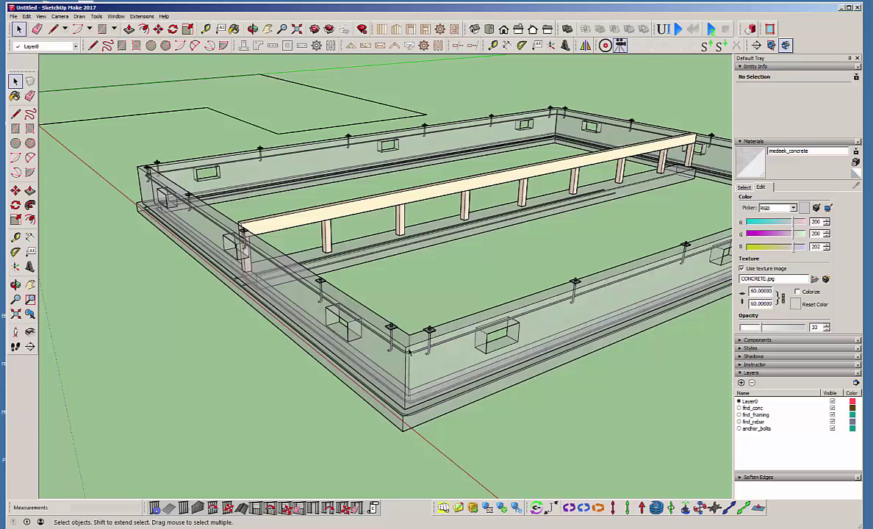
{"action": "scroll", "coordinate": [438, 335], "scroll_direction": "down", "scroll_amount": 4}
{"action": "scroll", "coordinate": [439, 338], "scroll_direction": "up", "scroll_amount": 5}
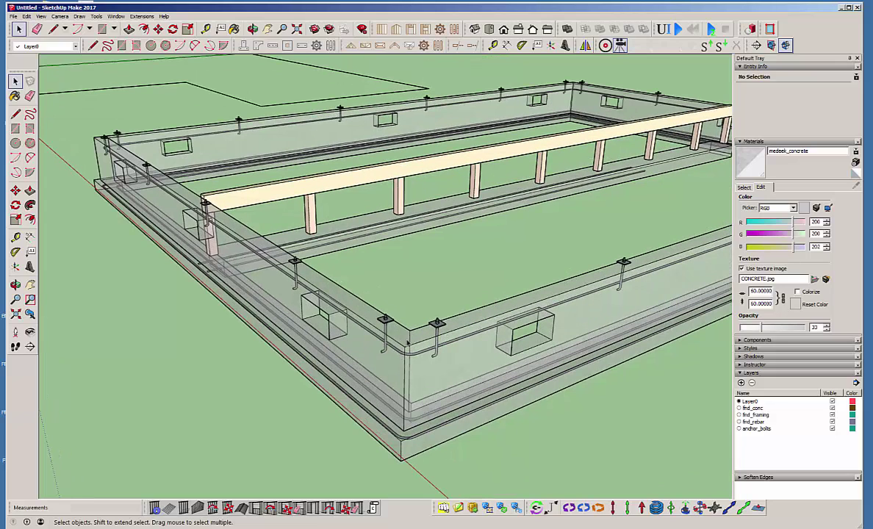
{"action": "middle_click_drag", "start_coordinate": [389, 339], "coordinate": [237, 381]}
{"action": "scroll", "coordinate": [367, 260], "scroll_direction": "up", "scroll_amount": 2}
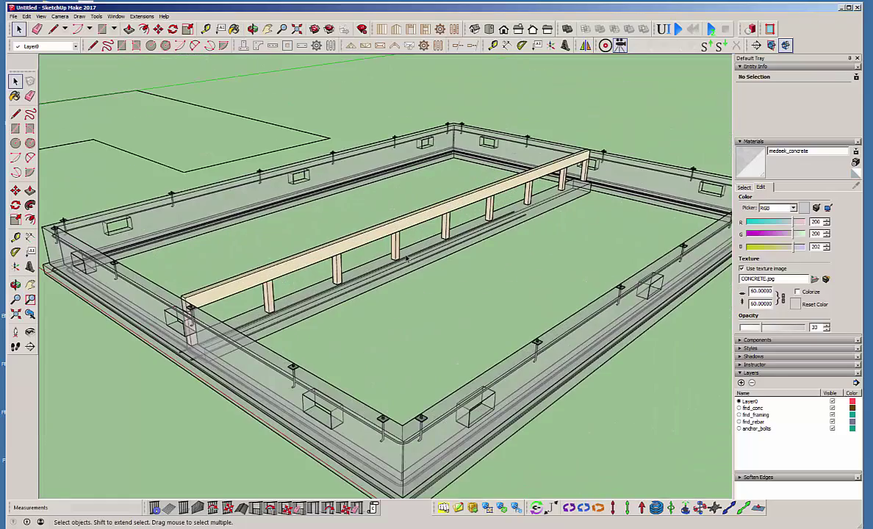
{"action": "scroll", "coordinate": [476, 326], "scroll_direction": "down", "scroll_amount": 5}
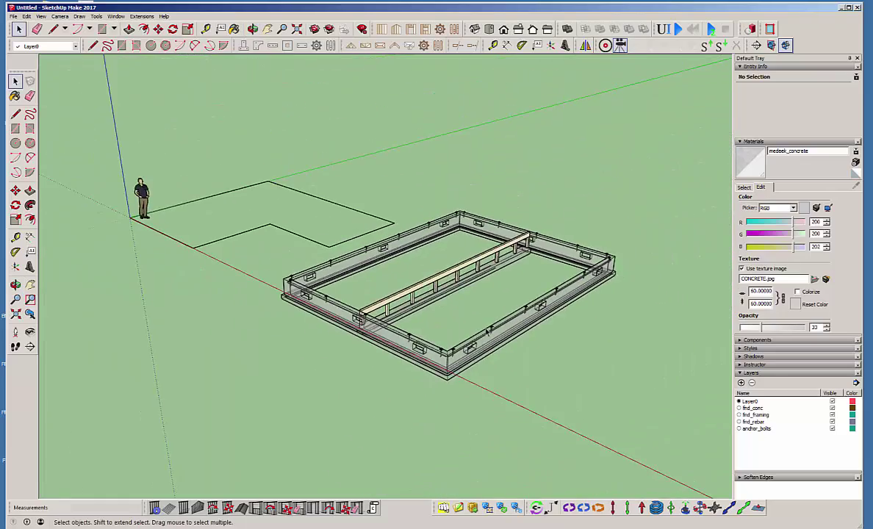
{"action": "middle_click_drag", "start_coordinate": [248, 260], "coordinate": [395, 297]}
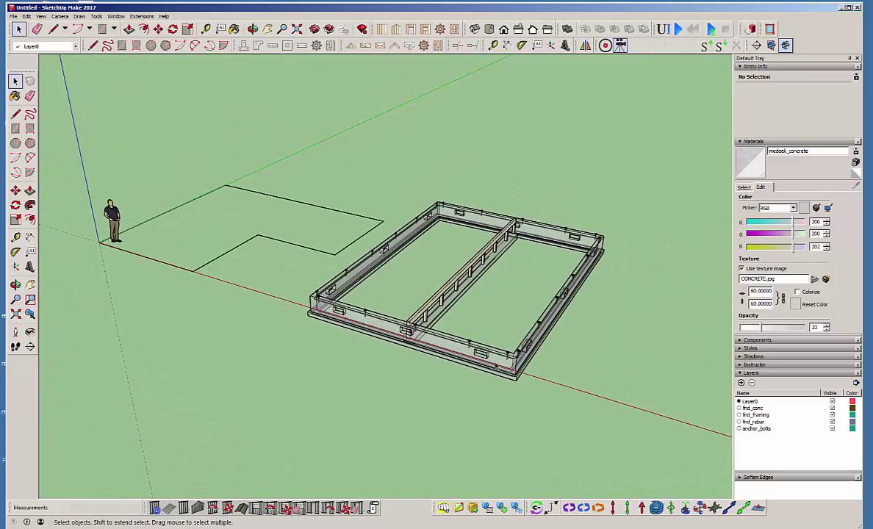
Delete the rectangular foundation and start a new one with a Polygon outline.
{"action": "left_click", "coordinate": [542, 363]}
{"action": "key", "text": "Delete"}
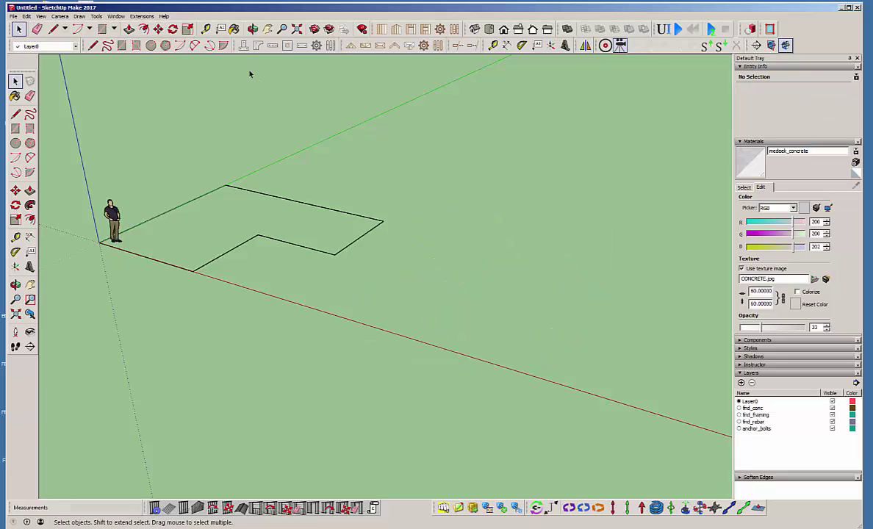
{"action": "left_click", "coordinate": [244, 45]}
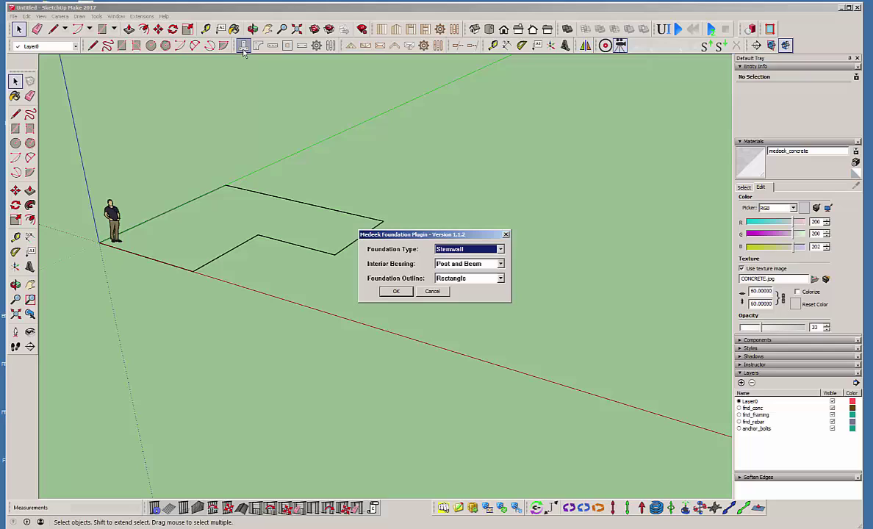
{"action": "left_click", "coordinate": [500, 278]}
{"action": "left_click", "coordinate": [450, 295]}
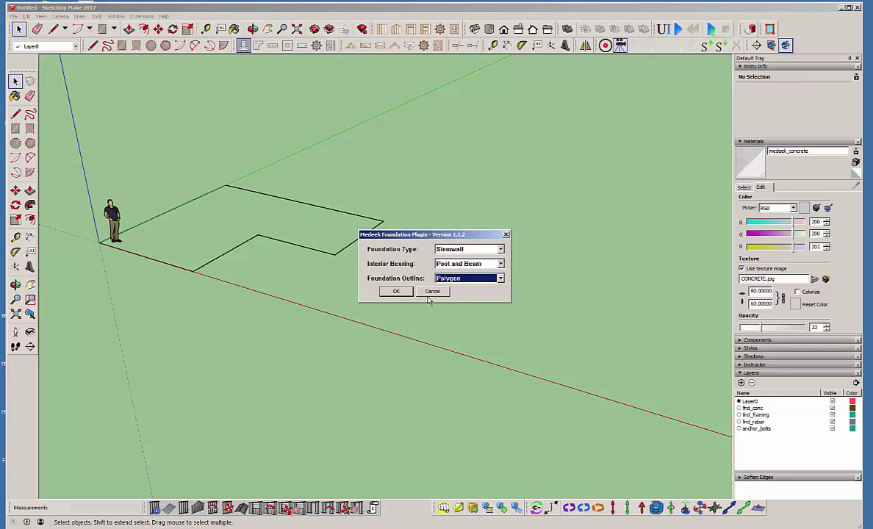
{"action": "left_click", "coordinate": [397, 292]}
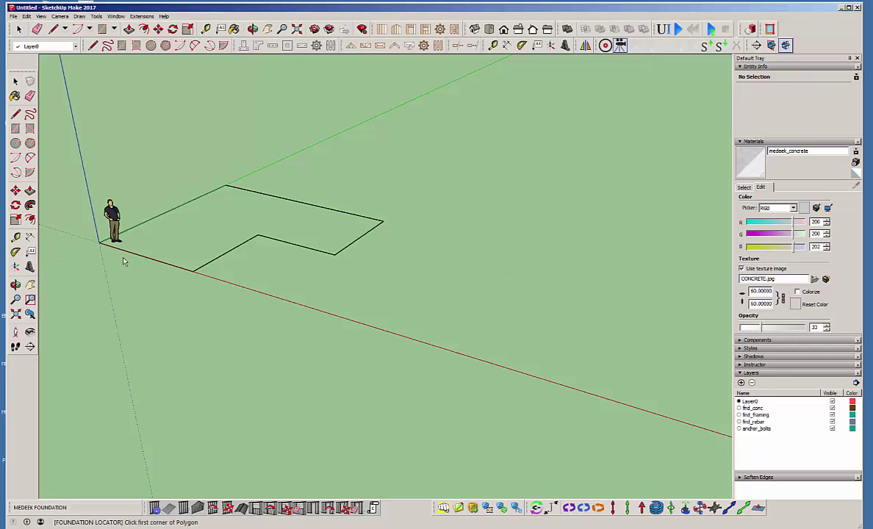
Trace the five L-outline corners for the polygon, closing back at the origin.
{"action": "scroll", "coordinate": [57, 227], "scroll_direction": "up", "scroll_amount": 3}
{"action": "left_click", "coordinate": [154, 258]}
{"action": "left_click", "coordinate": [378, 329]}
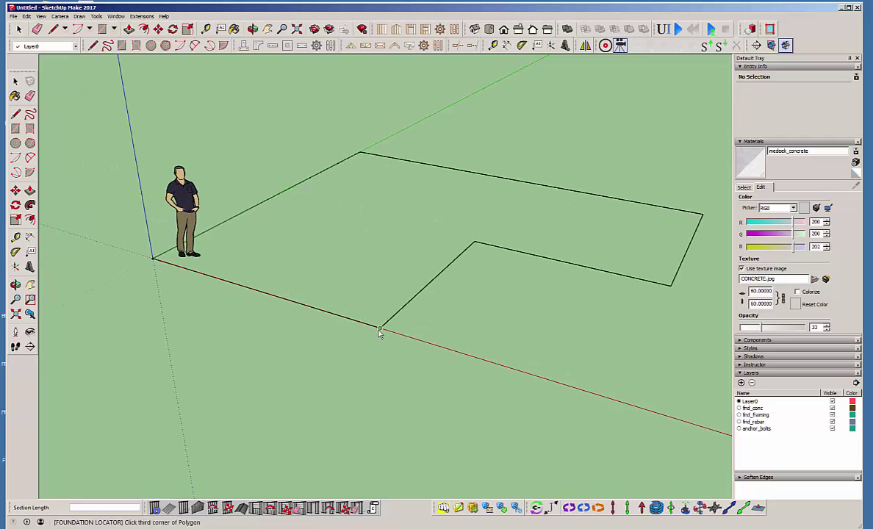
{"action": "left_click", "coordinate": [474, 243]}
{"action": "left_click", "coordinate": [671, 285]}
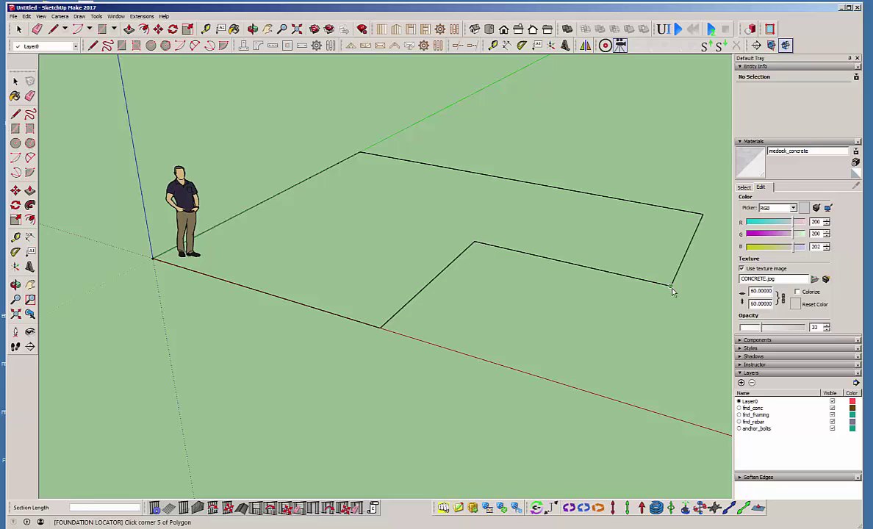
{"action": "left_click", "coordinate": [702, 215]}
{"action": "left_click", "coordinate": [153, 259]}
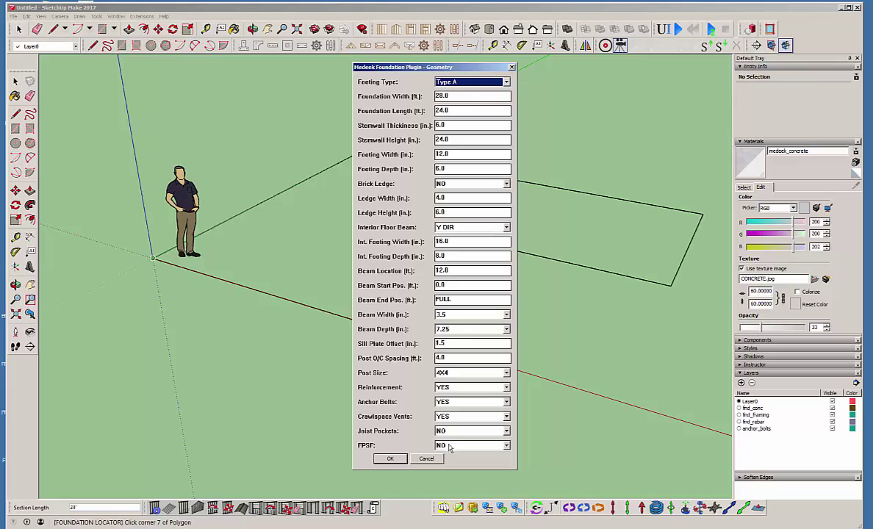
Accept the geometry settings, then set Bottom Bar to YES and accept the rebar settings.
{"action": "left_click", "coordinate": [390, 459]}
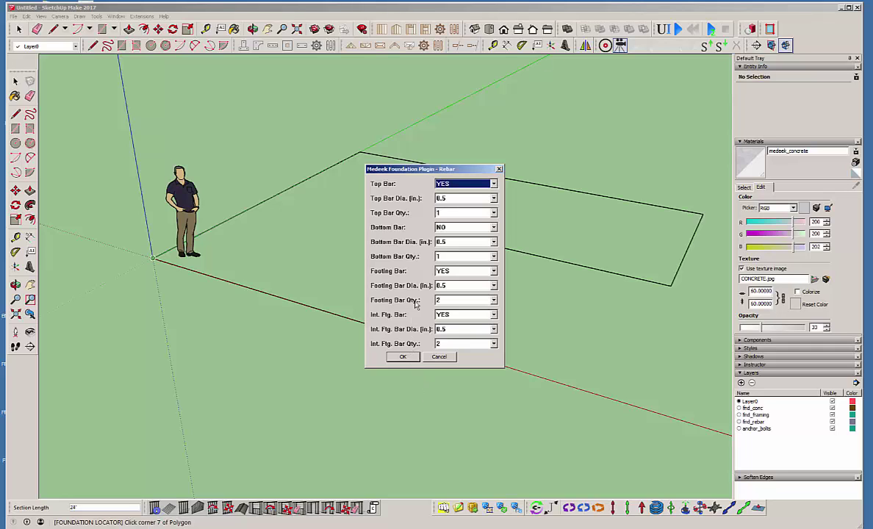
{"action": "left_click", "coordinate": [494, 227]}
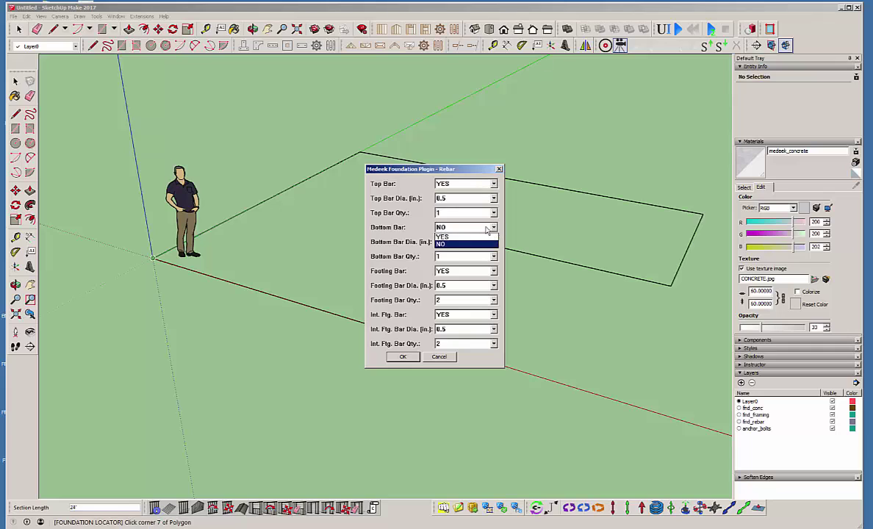
{"action": "left_click", "coordinate": [450, 241]}
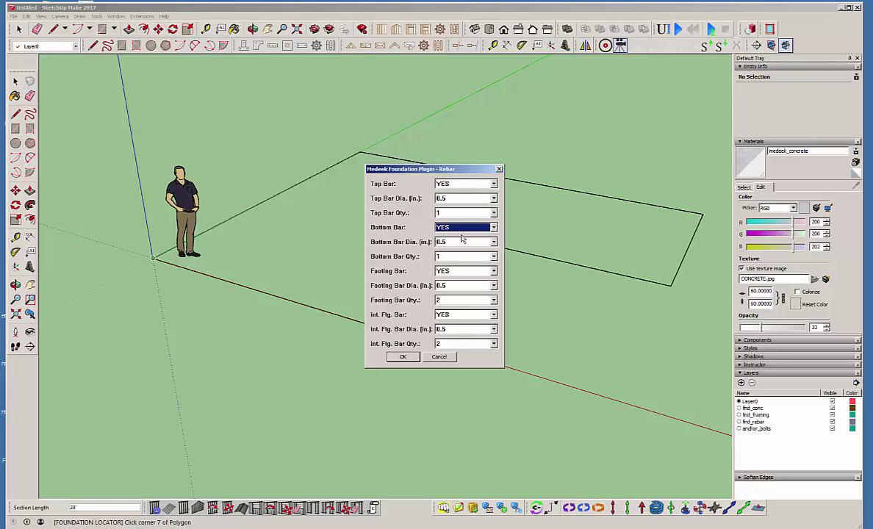
{"action": "left_click", "coordinate": [403, 357]}
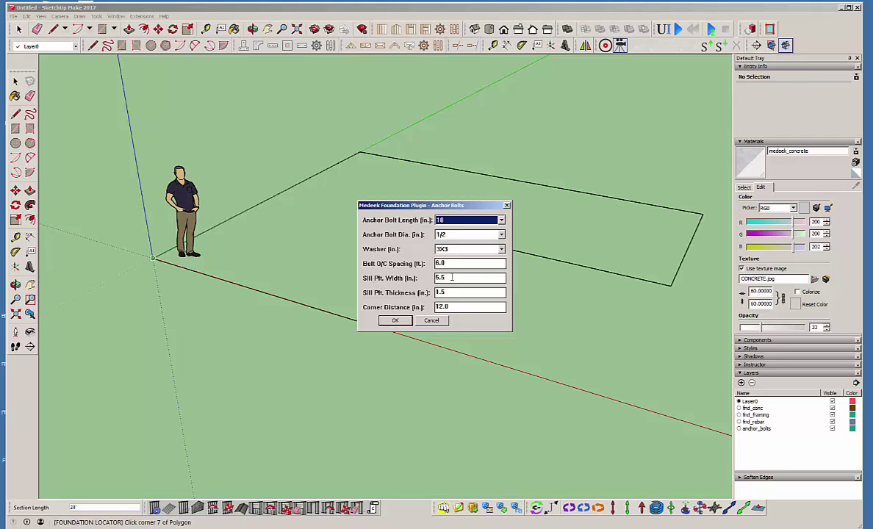
Accept the default anchor bolt settings with 6.0 ft bolt spacing.
{"action": "left_click", "coordinate": [398, 321]}
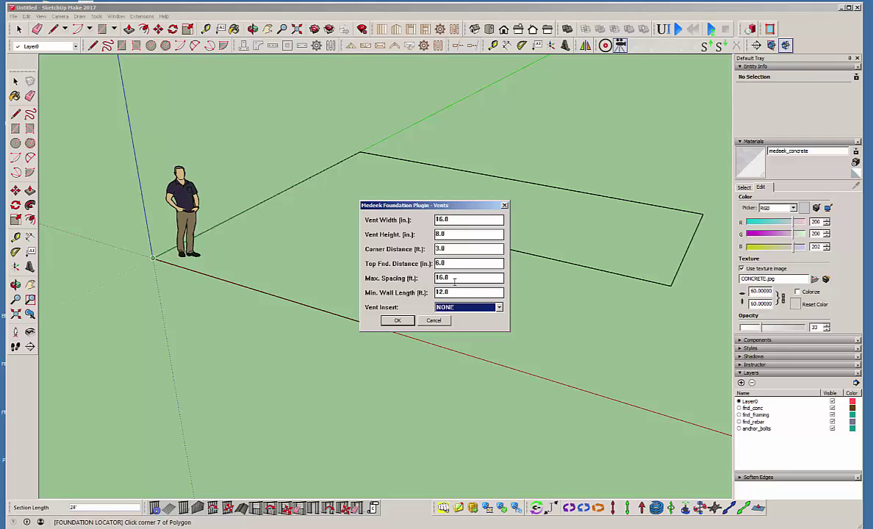
Accept the vent settings to build the L-shaped stemwall foundation, then orbit around it.
{"action": "left_click", "coordinate": [396, 320]}
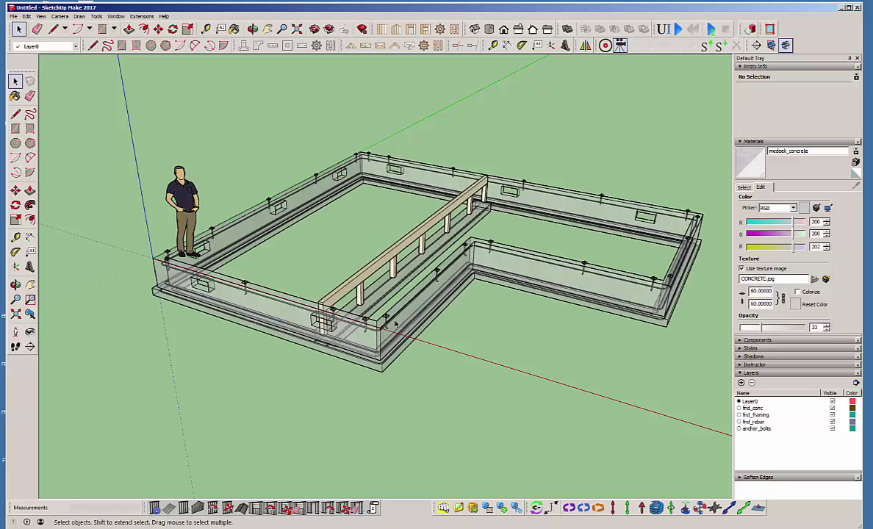
{"action": "middle_click_drag", "start_coordinate": [410, 366], "coordinate": [286, 370]}
{"action": "scroll", "coordinate": [286, 370], "scroll_direction": "up", "scroll_amount": 2}
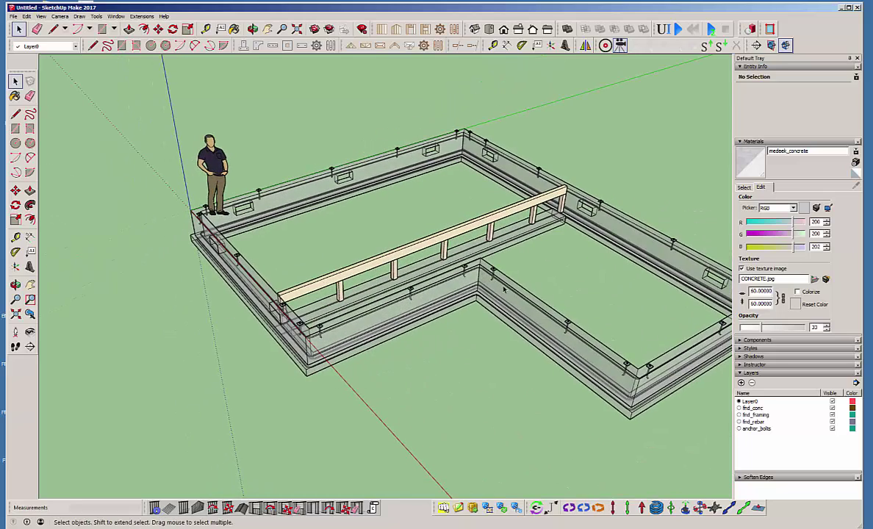
{"action": "scroll", "coordinate": [406, 310], "scroll_direction": "down", "scroll_amount": 2}
{"action": "middle_click_drag", "start_coordinate": [407, 311], "coordinate": [572, 390]}
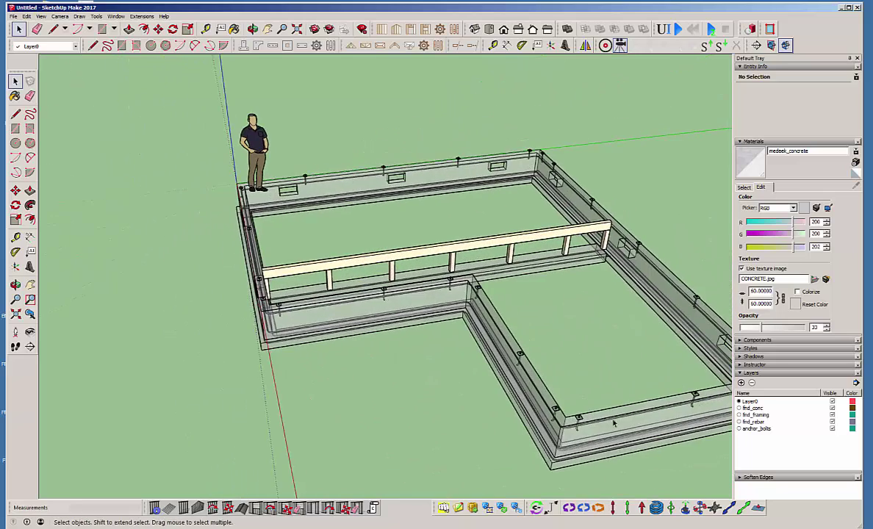
{"action": "scroll", "coordinate": [458, 353], "scroll_direction": "up", "scroll_amount": 1}
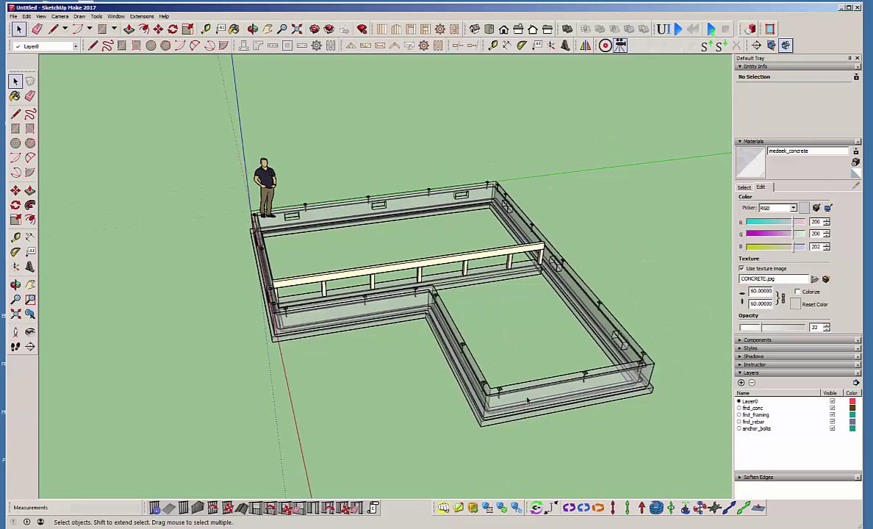
{"action": "middle_click_drag", "start_coordinate": [581, 396], "coordinate": [264, 352]}
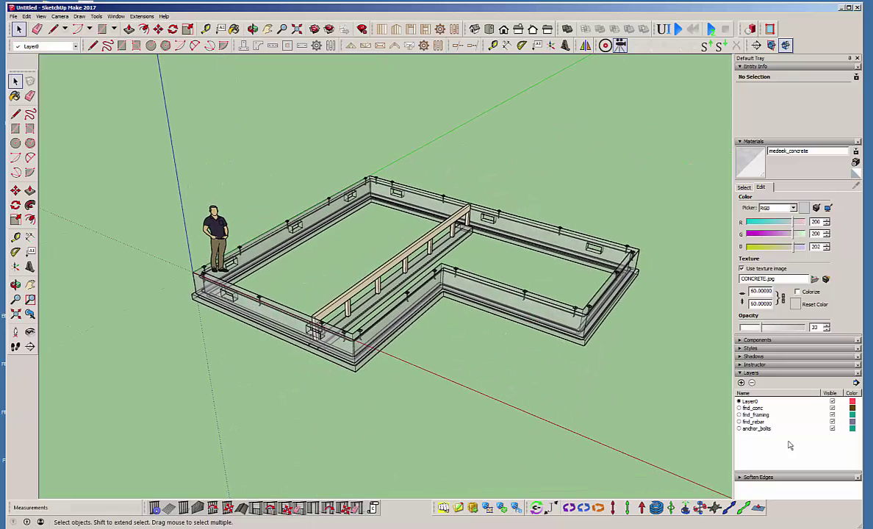
Set the concrete wall opacity to 100 and orbit down to an eye-level side view.
{"action": "left_click_drag", "start_coordinate": [763, 329], "coordinate": [808, 332]}
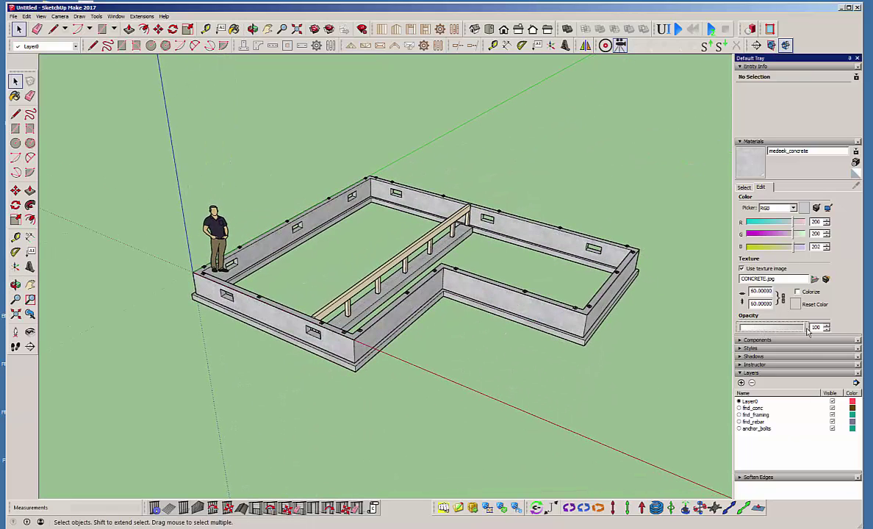
{"action": "middle_click_drag", "start_coordinate": [353, 286], "coordinate": [390, 191]}
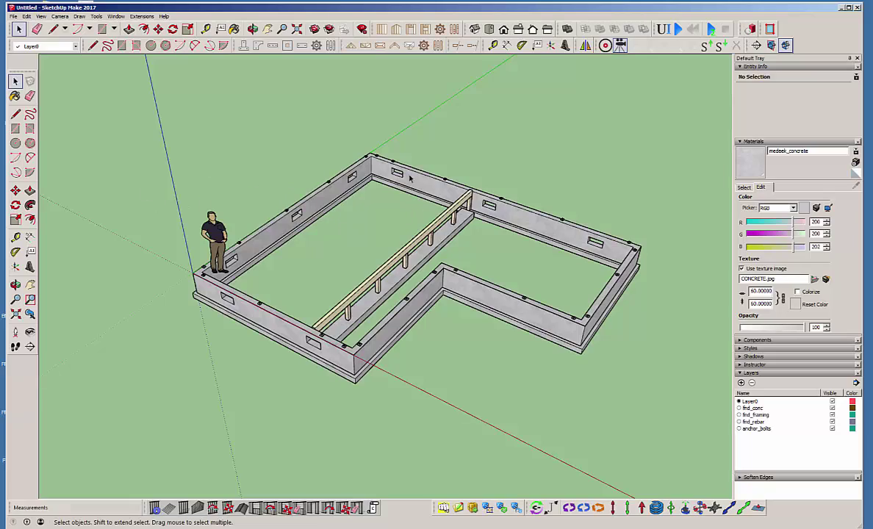
{"action": "scroll", "coordinate": [410, 178], "scroll_direction": "up", "scroll_amount": 2}
{"action": "middle_click_drag", "start_coordinate": [487, 273], "coordinate": [450, 210]}
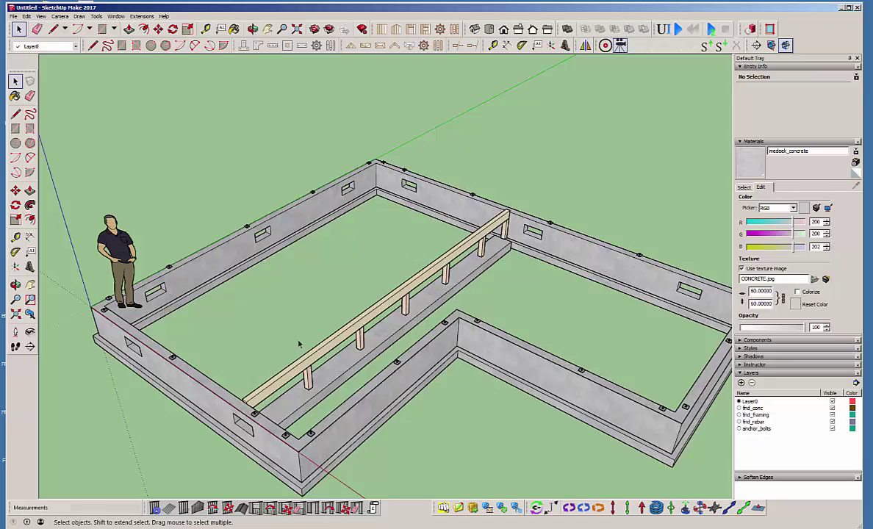
{"action": "middle_click_drag", "start_coordinate": [321, 332], "coordinate": [325, 399]}
Select and delete the L-shaped stemwall foundation group.
{"action": "left_click", "coordinate": [374, 385]}
{"action": "scroll", "coordinate": [382, 299], "scroll_direction": "down", "scroll_amount": 2}
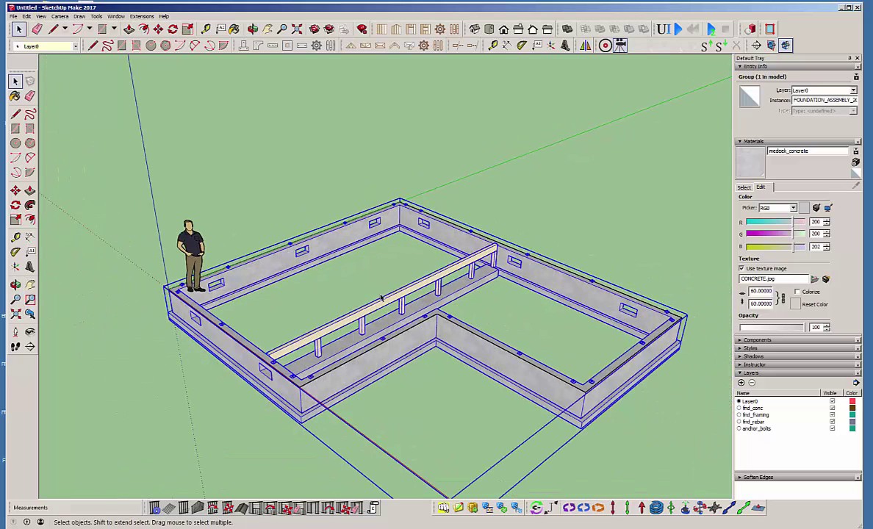
{"action": "key", "text": "Delete"}
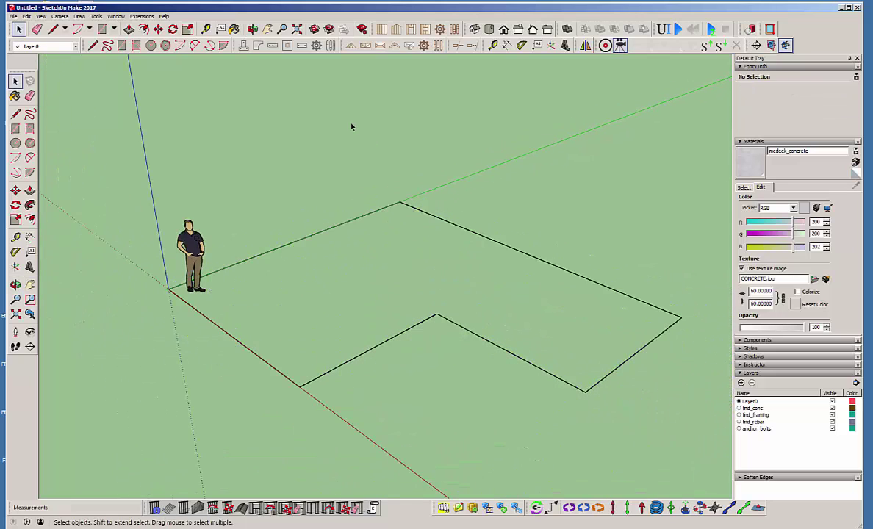
Start a Rectangle-outline slab-on-grade and lay it out 24' wide by 32' long.
{"action": "left_click", "coordinate": [257, 45]}
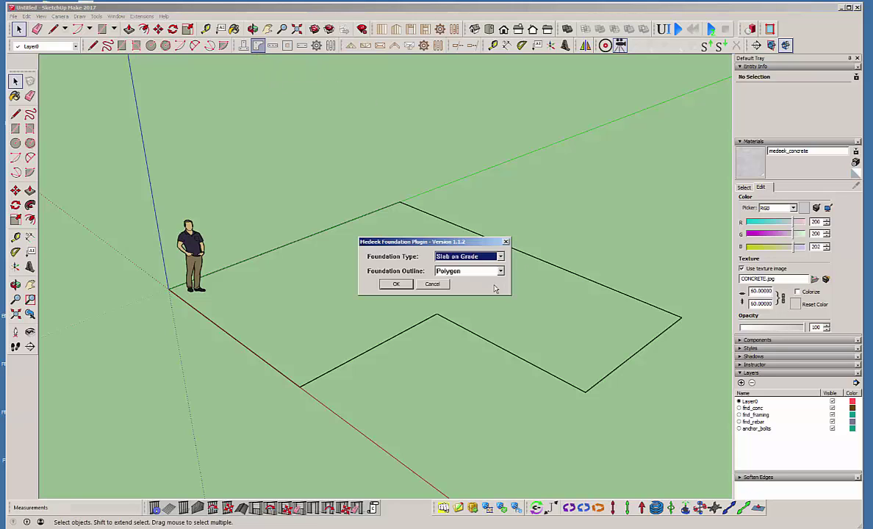
{"action": "left_click", "coordinate": [468, 271]}
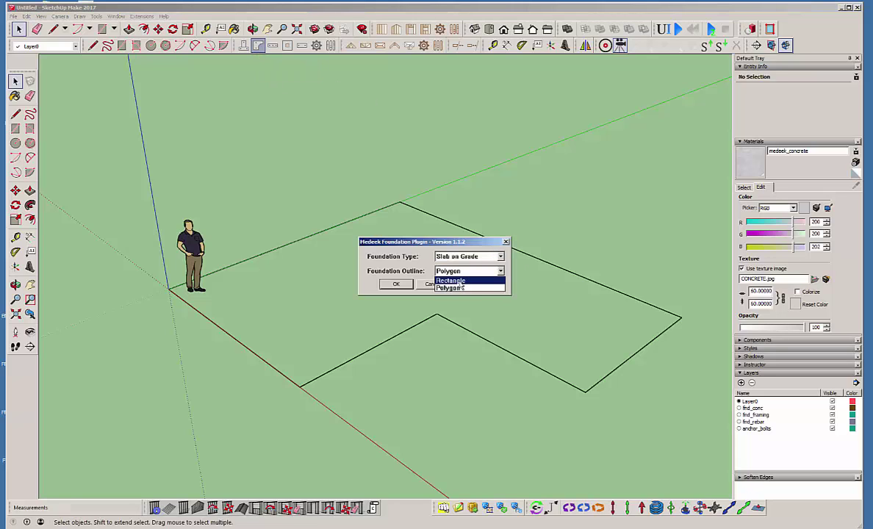
{"action": "left_click", "coordinate": [468, 281]}
{"action": "left_click", "coordinate": [396, 283]}
{"action": "scroll", "coordinate": [189, 216], "scroll_direction": "down", "scroll_amount": 1}
{"action": "scroll", "coordinate": [132, 176], "scroll_direction": "down", "scroll_amount": 1}
{"action": "scroll", "coordinate": [278, 293], "scroll_direction": "down", "scroll_amount": 1}
{"action": "left_click", "coordinate": [366, 366]}
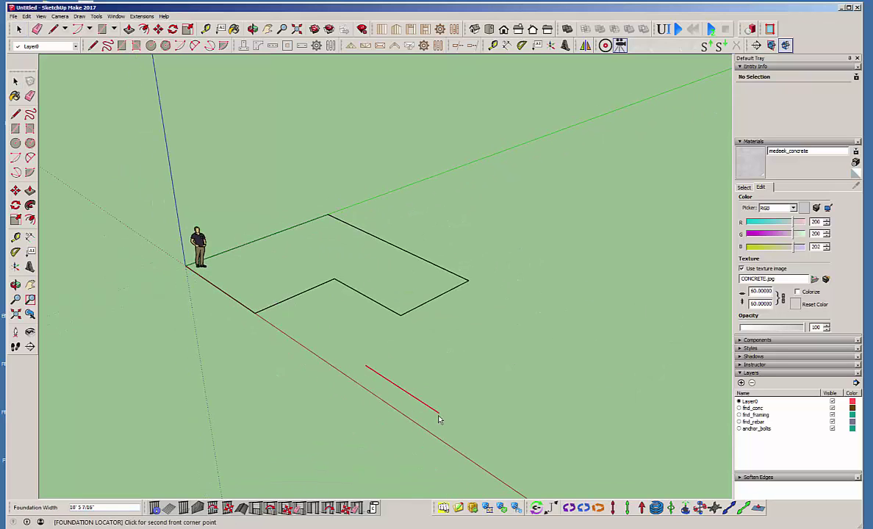
{"action": "type", "text": "24'"}
{"action": "key", "text": "Return"}
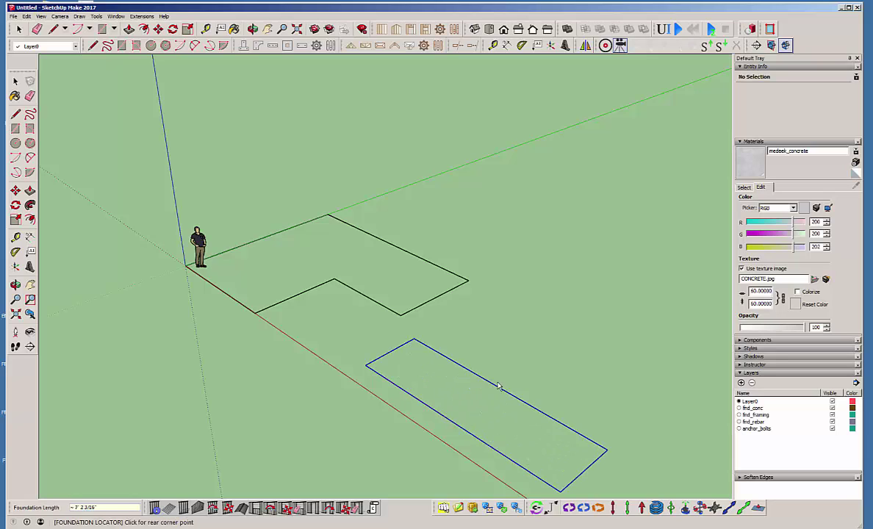
{"action": "type", "text": "32"}
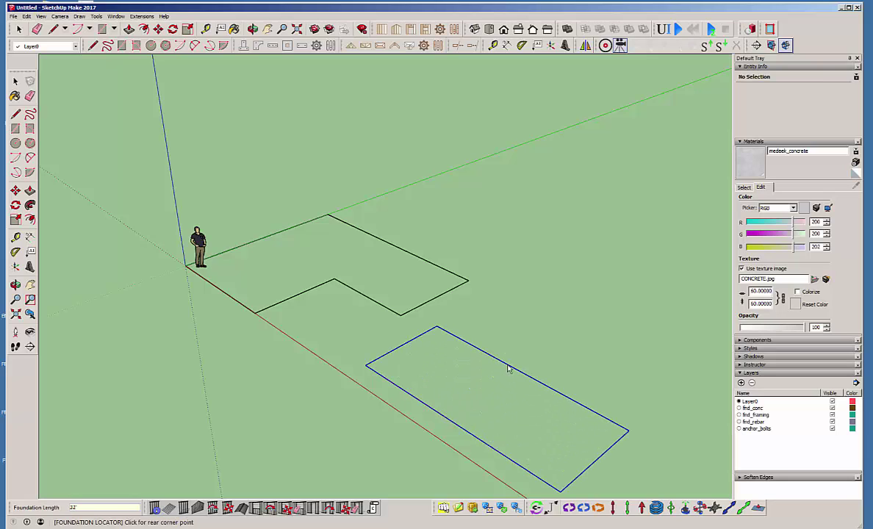
{"action": "key", "text": "Return"}
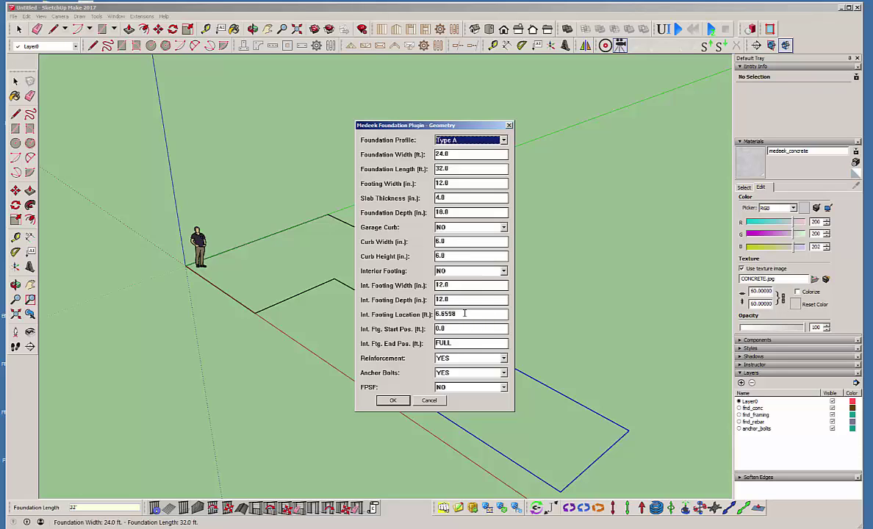
Put the interior footing at 12 ft running in Y DIR and accept the geometry.
{"action": "left_click", "coordinate": [464, 314]}
{"action": "double_click", "coordinate": [464, 314]}
{"action": "type", "text": "12"}
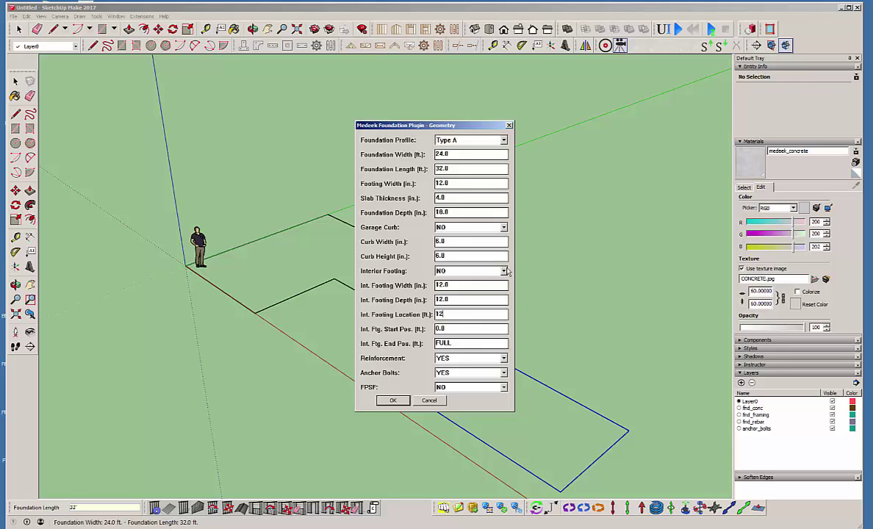
{"action": "left_click", "coordinate": [504, 271]}
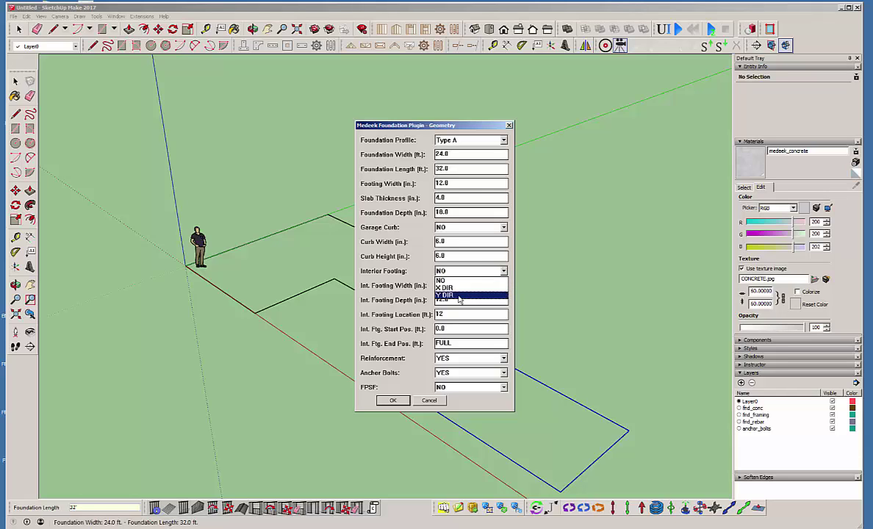
{"action": "left_click", "coordinate": [459, 296]}
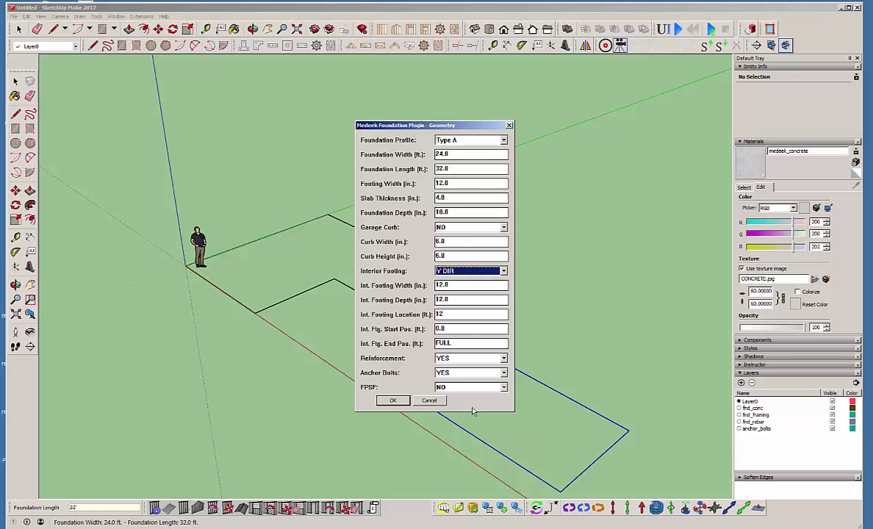
{"action": "left_click", "coordinate": [393, 401]}
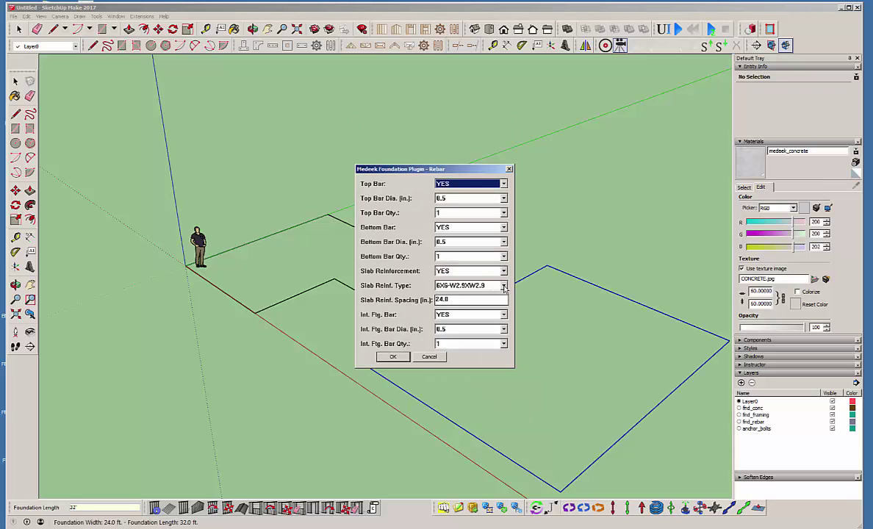
Reinforce the slab with #3-BAR and accept the anchor bolts to build it.
{"action": "left_click", "coordinate": [463, 286]}
{"action": "left_click", "coordinate": [472, 311]}
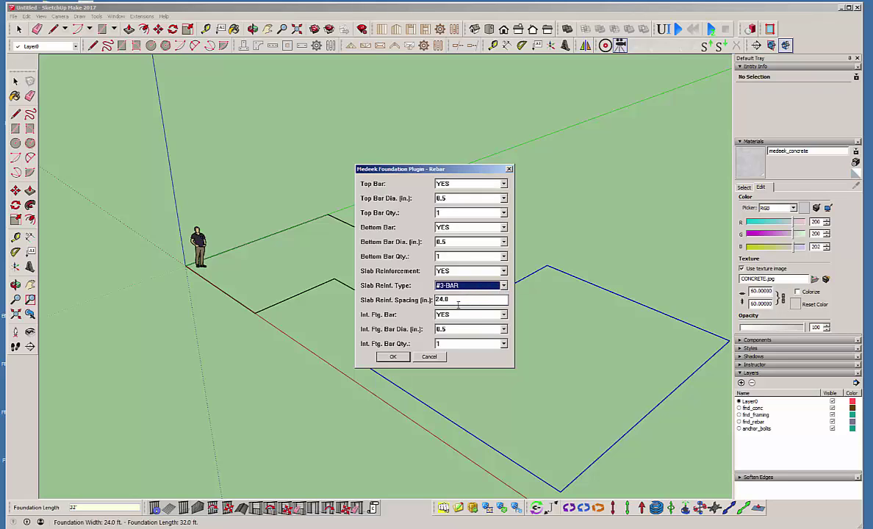
{"action": "left_click", "coordinate": [394, 357]}
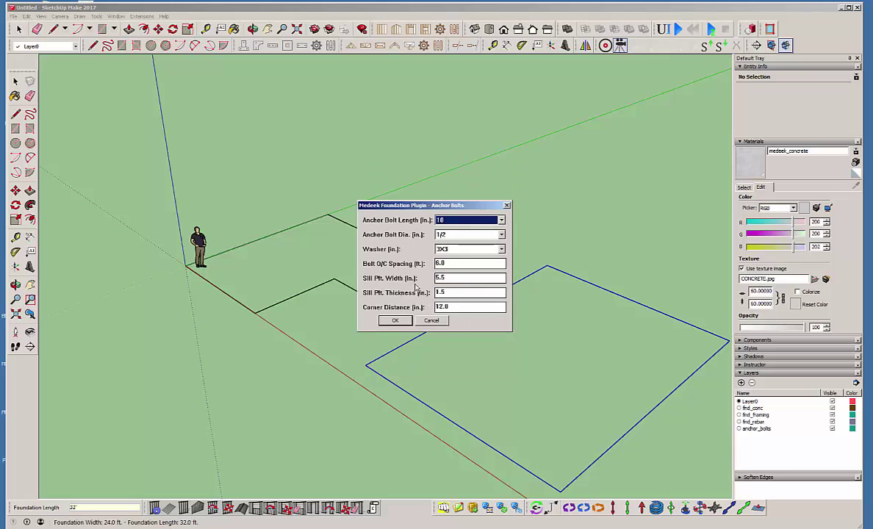
{"action": "left_click", "coordinate": [395, 322]}
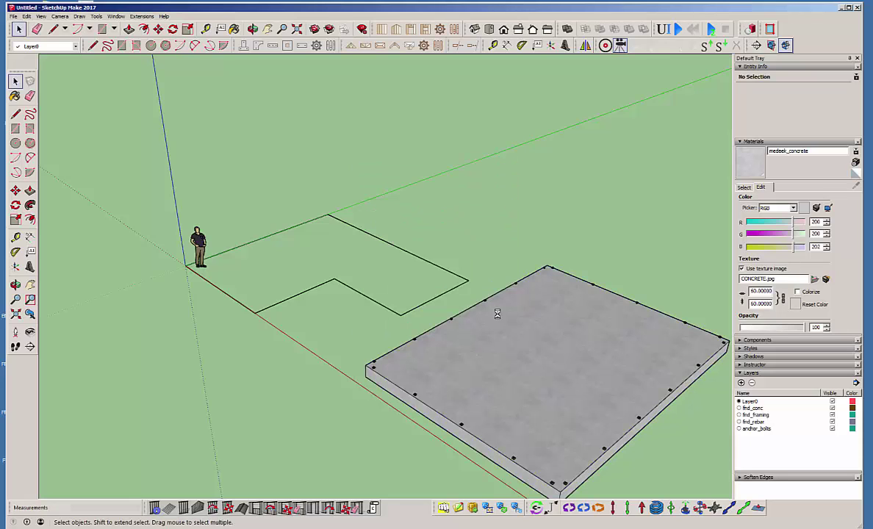
{"action": "scroll", "coordinate": [205, 262], "scroll_direction": "down", "scroll_amount": 1}
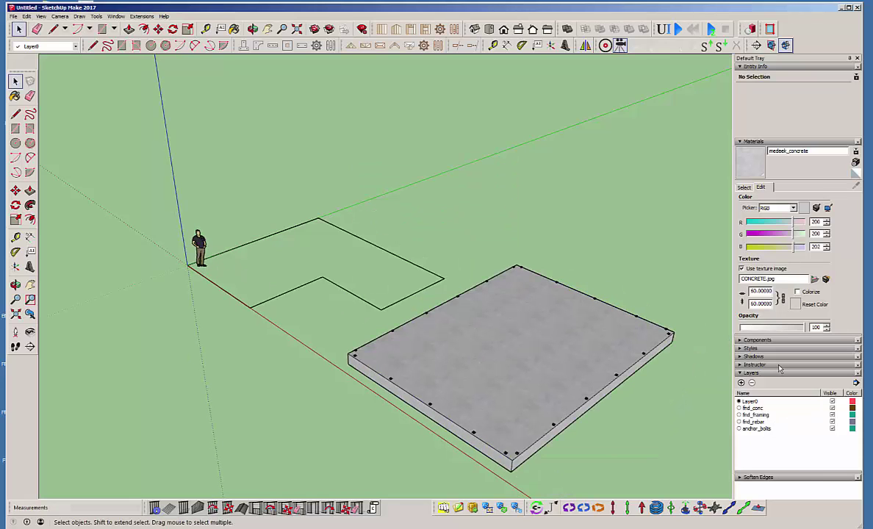
Lower the concrete opacity to make the slab see-through and inspect the rebar grid.
{"action": "left_click", "coordinate": [786, 331]}
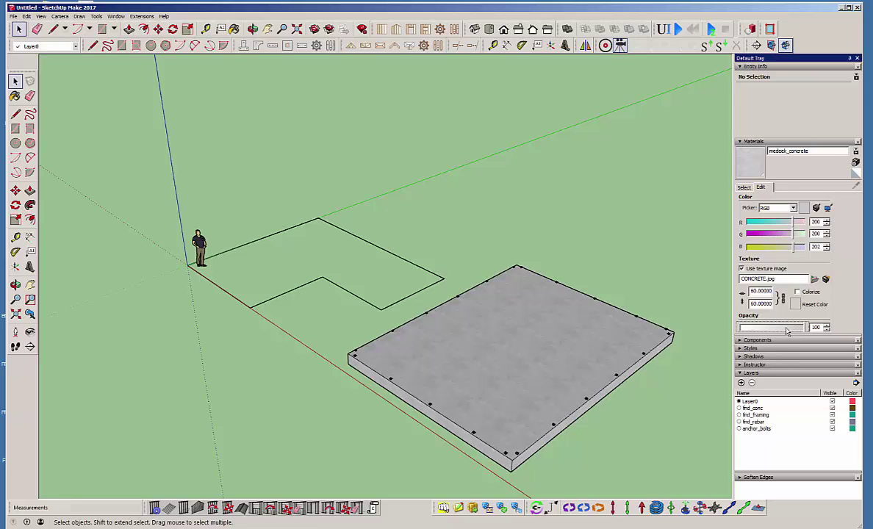
{"action": "left_click_drag", "start_coordinate": [787, 327], "coordinate": [761, 335]}
{"action": "middle_click_drag", "start_coordinate": [485, 412], "coordinate": [501, 449]}
{"action": "scroll", "coordinate": [503, 453], "scroll_direction": "up", "scroll_amount": 2}
{"action": "scroll", "coordinate": [456, 382], "scroll_direction": "up", "scroll_amount": 8}
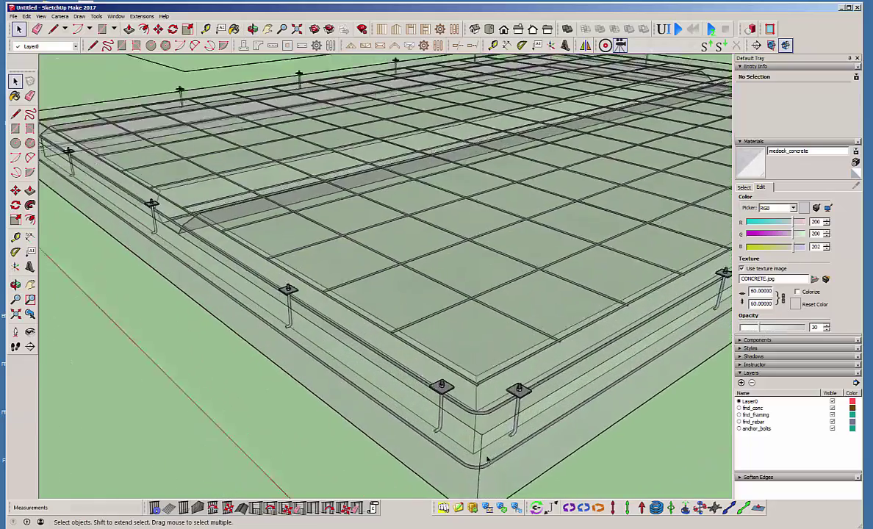
{"action": "middle_click_drag", "start_coordinate": [417, 332], "coordinate": [551, 276]}
{"action": "scroll", "coordinate": [465, 250], "scroll_direction": "down", "scroll_amount": 5}
{"action": "scroll", "coordinate": [465, 251], "scroll_direction": "up", "scroll_amount": 5}
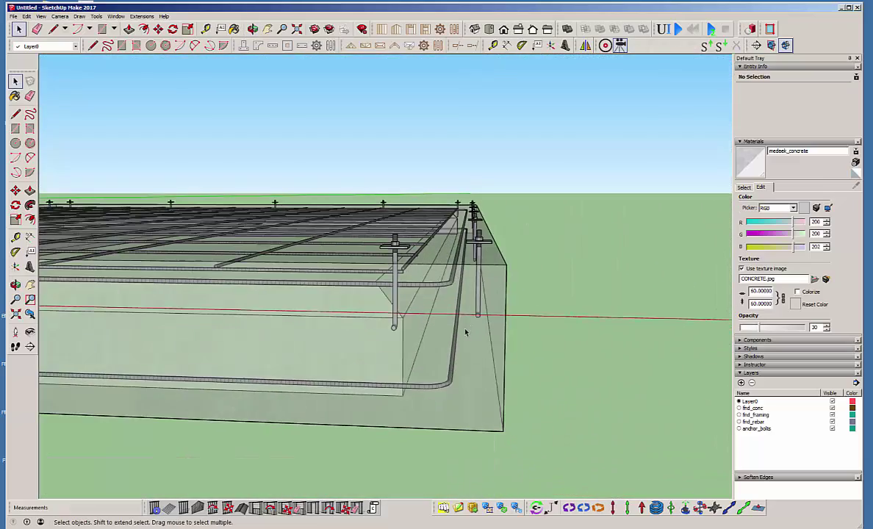
{"action": "middle_click_drag", "start_coordinate": [437, 384], "coordinate": [396, 343]}
{"action": "scroll", "coordinate": [440, 464], "scroll_direction": "down", "scroll_amount": 6}
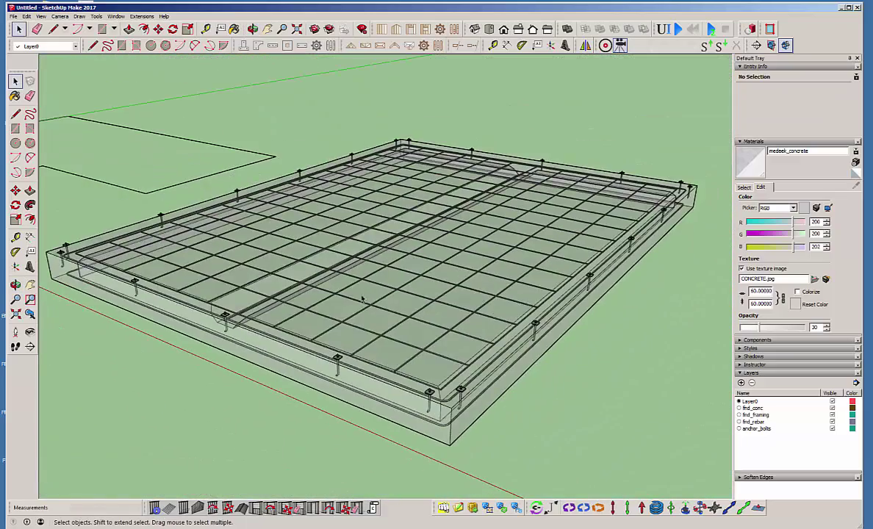
{"action": "scroll", "coordinate": [426, 360], "scroll_direction": "up", "scroll_amount": 6}
{"action": "scroll", "coordinate": [426, 360], "scroll_direction": "up", "scroll_amount": 2}
{"action": "mouse_move", "coordinate": [508, 398]}
{"action": "middle_mouse_down"}
{"action": "mouse_move", "coordinate": [491, 409]}
{"action": "mouse_move", "coordinate": [407, 409]}
{"action": "mouse_move", "coordinate": [473, 413]}
{"action": "mouse_move", "coordinate": [324, 340]}
{"action": "mouse_move", "coordinate": [352, 301]}
{"action": "mouse_move", "coordinate": [347, 327]}
{"action": "mouse_move", "coordinate": [399, 307]}
{"action": "mouse_move", "coordinate": [418, 279]}
{"action": "mouse_move", "coordinate": [445, 171]}
{"action": "mouse_move", "coordinate": [456, 168]}
{"action": "mouse_move", "coordinate": [233, 316]}
{"action": "middle_mouse_up"}
{"action": "scroll", "coordinate": [441, 279], "scroll_direction": "up", "scroll_amount": 5}
{"action": "scroll", "coordinate": [232, 316], "scroll_direction": "down", "scroll_amount": 3}
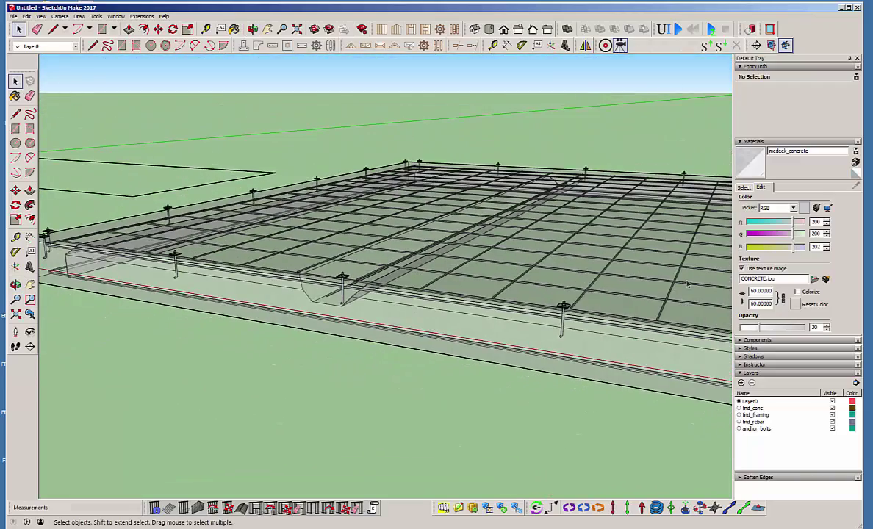
Set the concrete opacity back to 100, view the slab from below and side, then select it.
{"action": "left_click", "coordinate": [771, 328]}
{"action": "left_click_drag", "start_coordinate": [772, 329], "coordinate": [811, 329]}
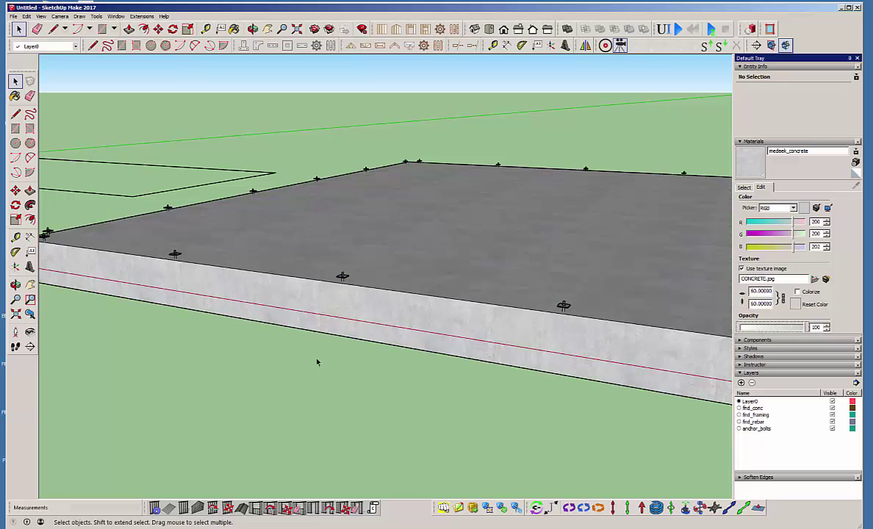
{"action": "scroll", "coordinate": [363, 363], "scroll_direction": "down", "scroll_amount": 5}
{"action": "middle_click_drag", "start_coordinate": [368, 382], "coordinate": [542, 189]}
{"action": "scroll", "coordinate": [541, 192], "scroll_direction": "up", "scroll_amount": 3}
{"action": "scroll", "coordinate": [542, 195], "scroll_direction": "up", "scroll_amount": 1}
{"action": "middle_click_drag", "start_coordinate": [487, 180], "coordinate": [406, 385]}
{"action": "scroll", "coordinate": [405, 385], "scroll_direction": "down", "scroll_amount": 3}
{"action": "middle_click_drag", "start_coordinate": [404, 290], "coordinate": [412, 346]}
{"action": "left_click", "coordinate": [448, 342]}
Delete the rectangular slab and start a new slab-on-grade with a Polygon outline.
{"action": "key", "text": "Delete"}
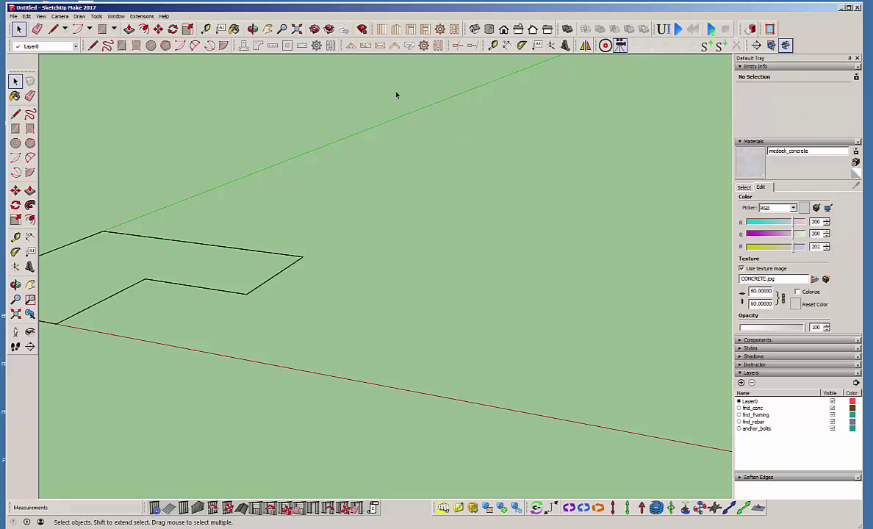
{"action": "left_click", "coordinate": [258, 45]}
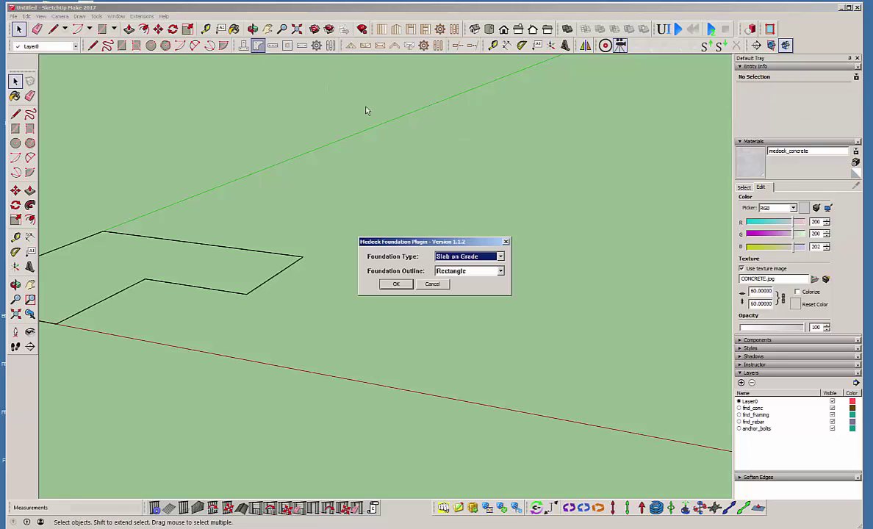
{"action": "left_click", "coordinate": [501, 271]}
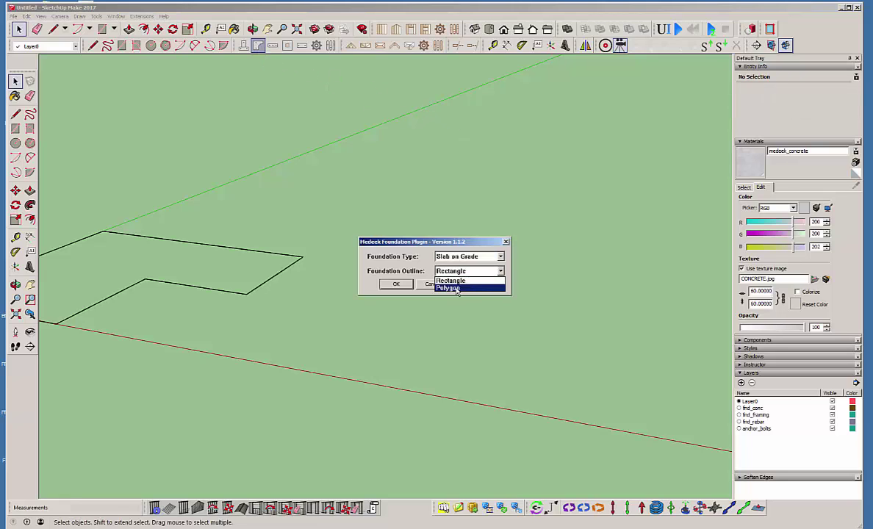
{"action": "left_click", "coordinate": [457, 290]}
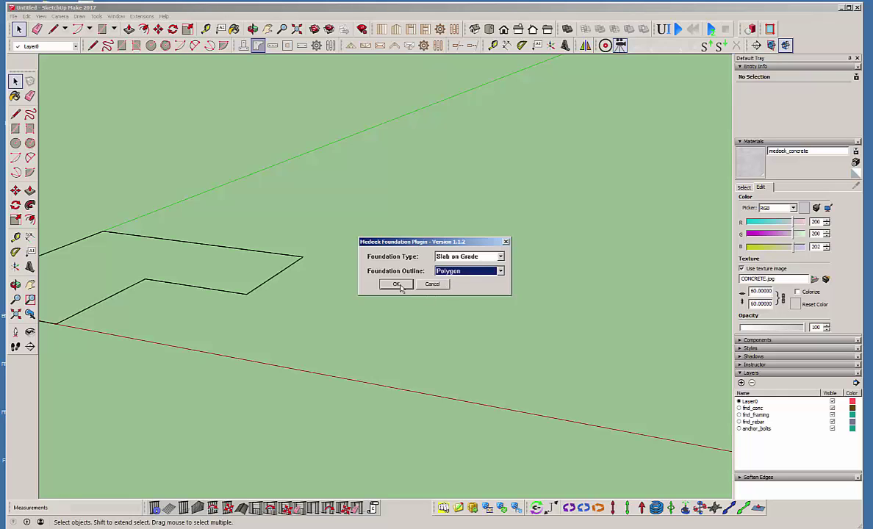
{"action": "left_click", "coordinate": [397, 285]}
{"action": "scroll", "coordinate": [602, 363], "scroll_direction": "down", "scroll_amount": 2}
{"action": "scroll", "coordinate": [132, 316], "scroll_direction": "up", "scroll_amount": 3}
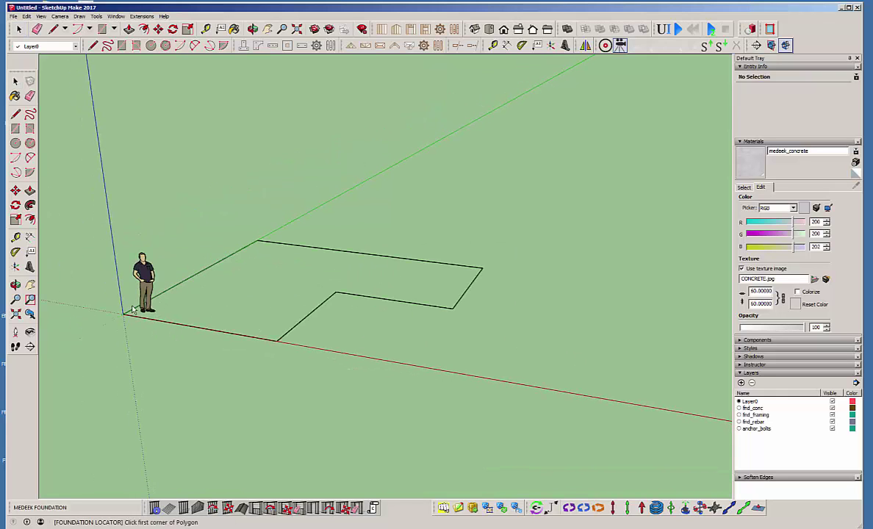
{"action": "scroll", "coordinate": [132, 310], "scroll_direction": "up", "scroll_amount": 2}
Trace the polygon around the L-shaped footprint corners, closing it at the origin.
{"action": "left_click", "coordinate": [114, 324]}
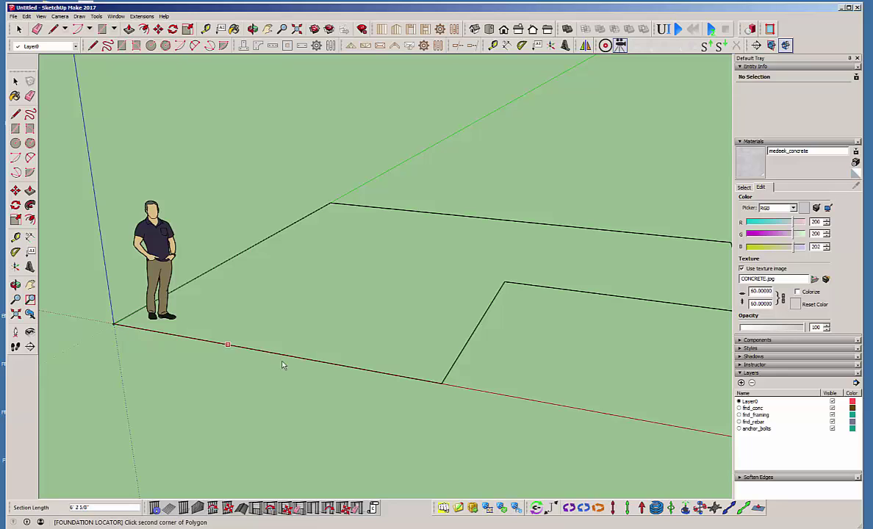
{"action": "left_click", "coordinate": [441, 383]}
{"action": "left_click", "coordinate": [504, 283]}
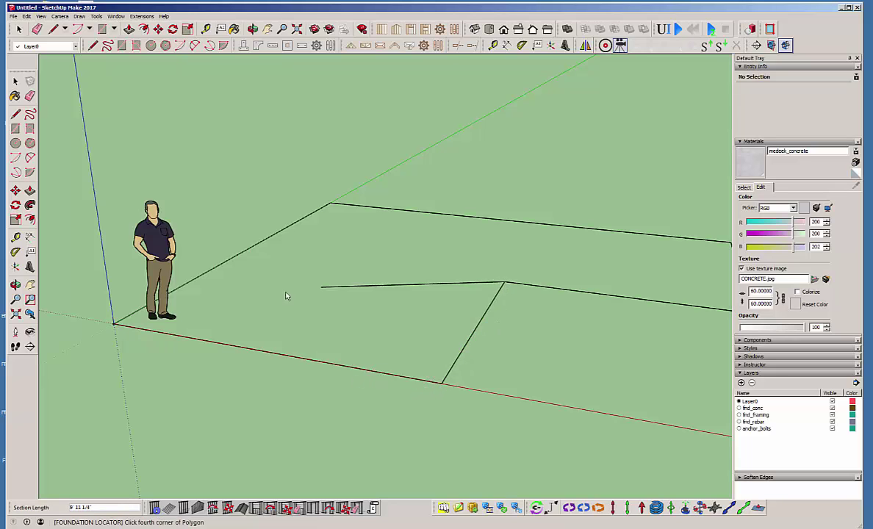
{"action": "scroll", "coordinate": [269, 297], "scroll_direction": "down", "scroll_amount": 1}
{"action": "left_click", "coordinate": [628, 307]}
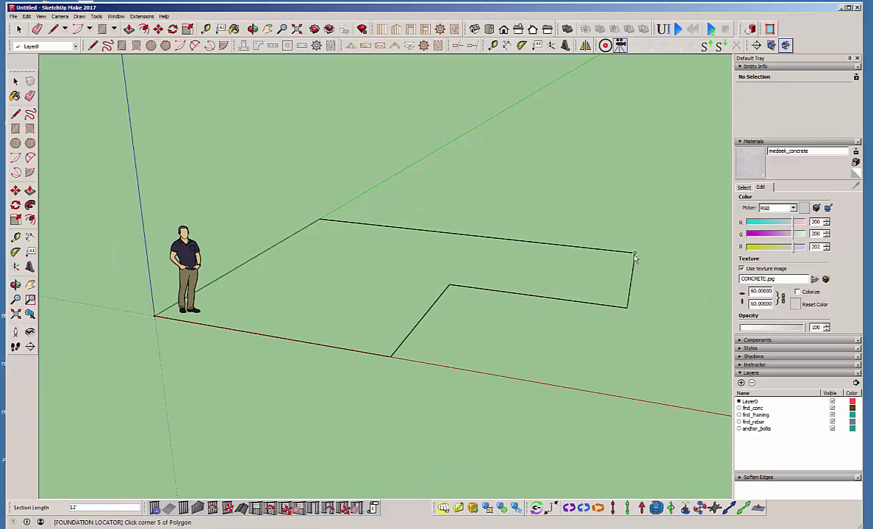
{"action": "left_click", "coordinate": [319, 219]}
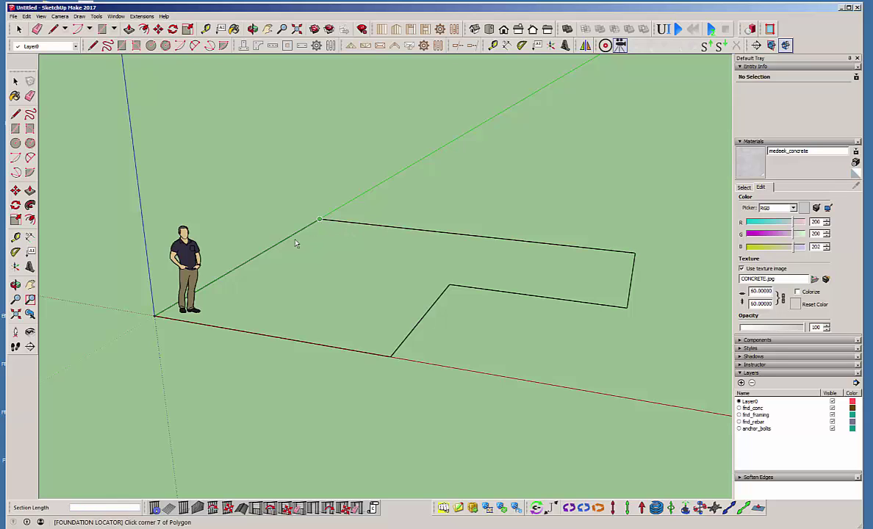
{"action": "left_click", "coordinate": [156, 317]}
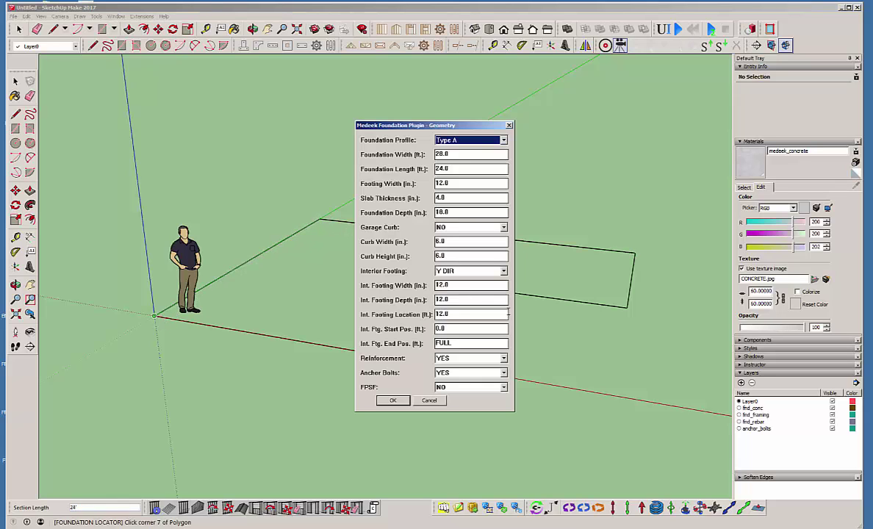
Set Interior Footing to NO, Profile Type B and FPSF to YES, then accept the geometry.
{"action": "left_click", "coordinate": [504, 271]}
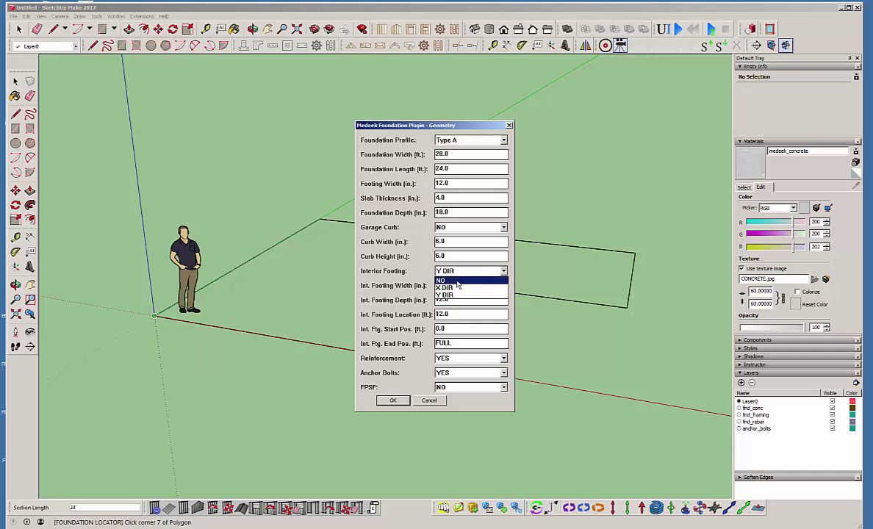
{"action": "left_click", "coordinate": [463, 280]}
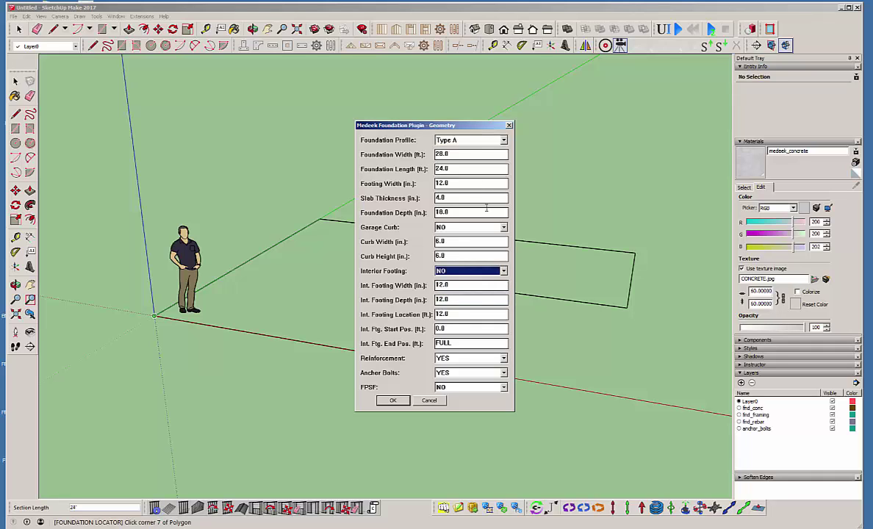
{"action": "left_click", "coordinate": [504, 140]}
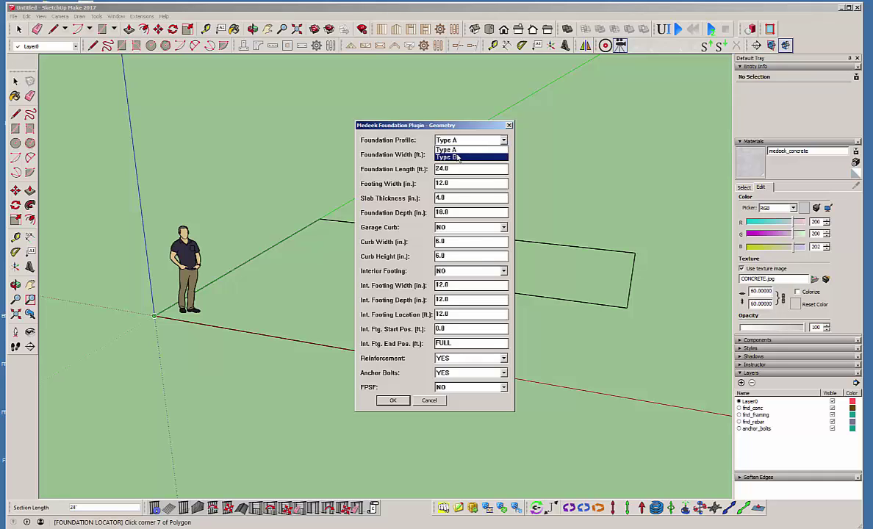
{"action": "left_click", "coordinate": [433, 149]}
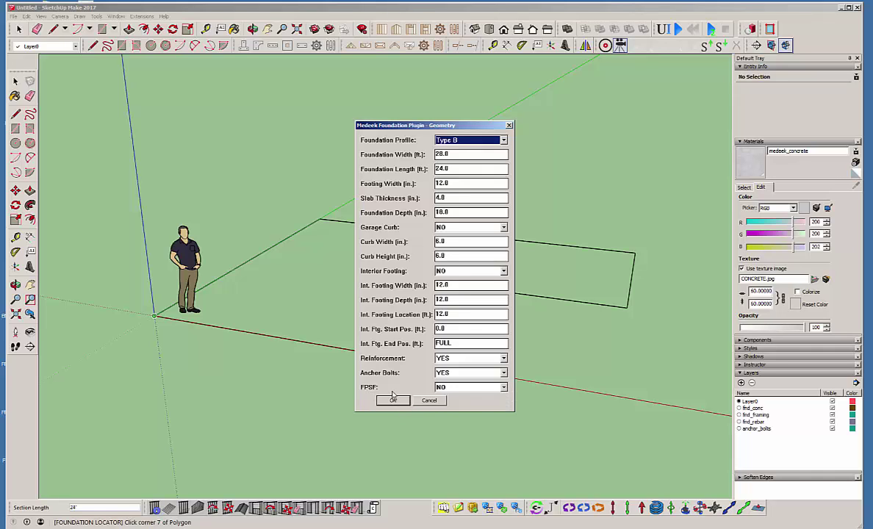
{"action": "left_click", "coordinate": [474, 387]}
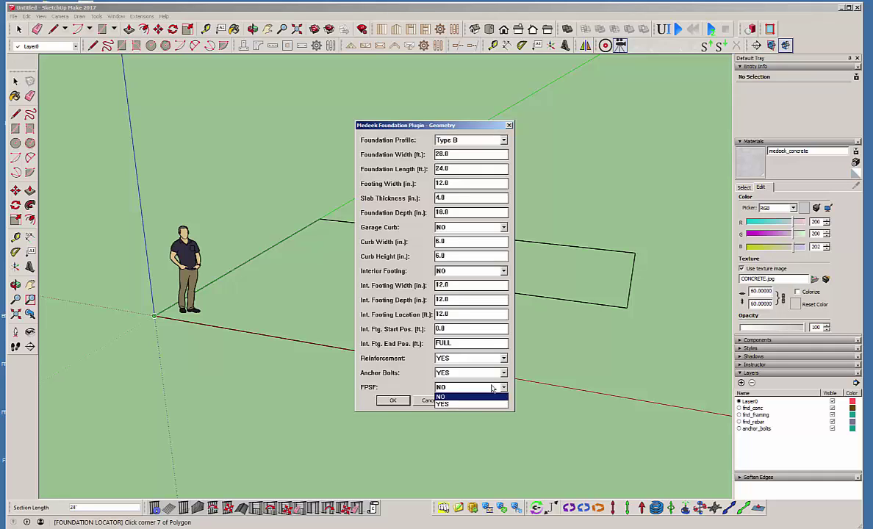
{"action": "left_click", "coordinate": [462, 403]}
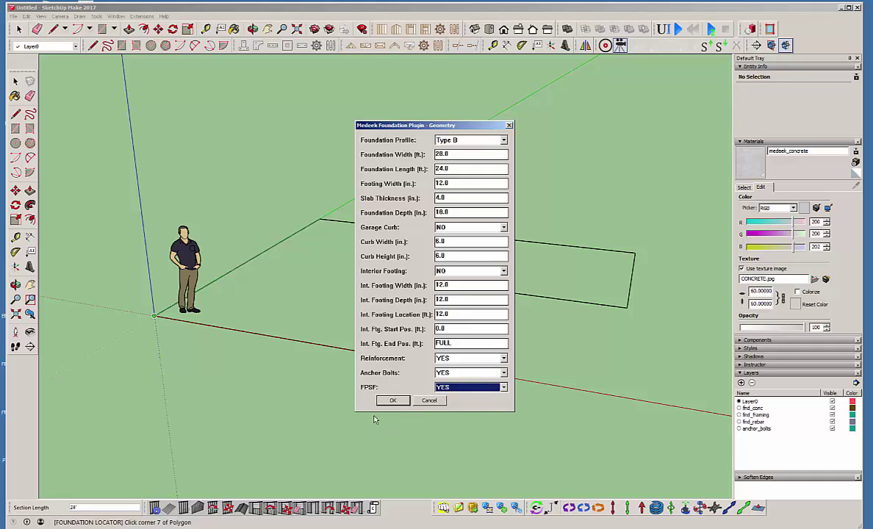
{"action": "left_click", "coordinate": [392, 401]}
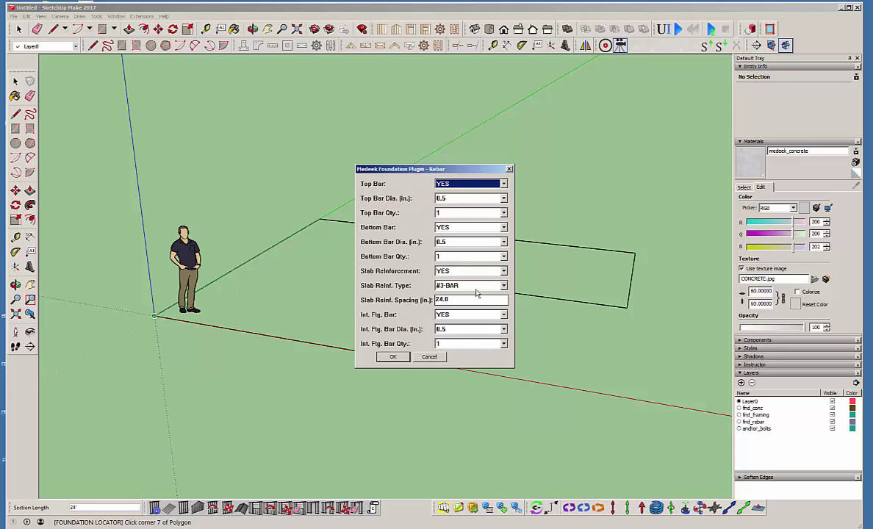
Choose 6X6-W2.9XW2.9 welded wire mesh as the slab reinforcement.
{"action": "left_click", "coordinate": [470, 285]}
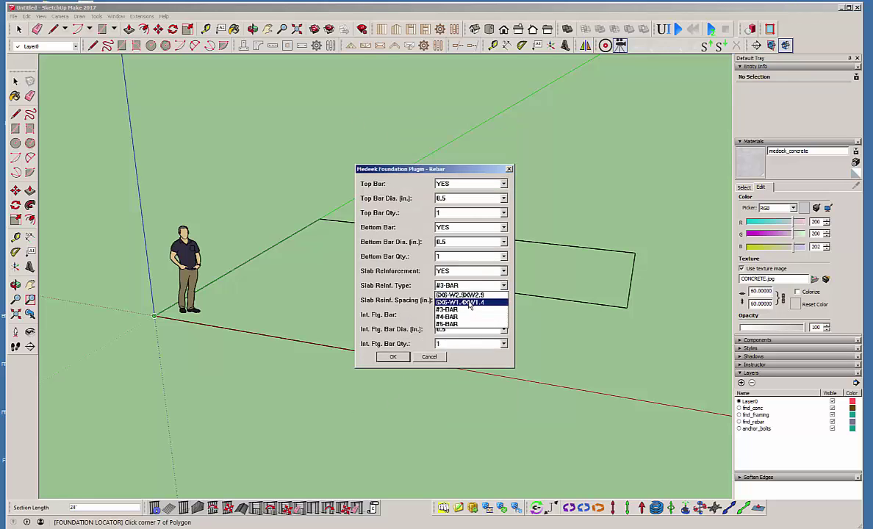
{"action": "left_click", "coordinate": [481, 295]}
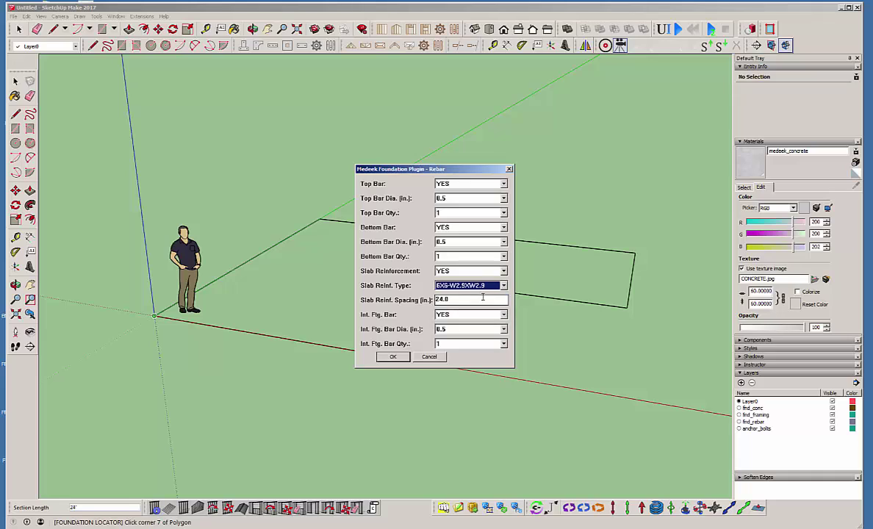
{"action": "left_click", "coordinate": [395, 357]}
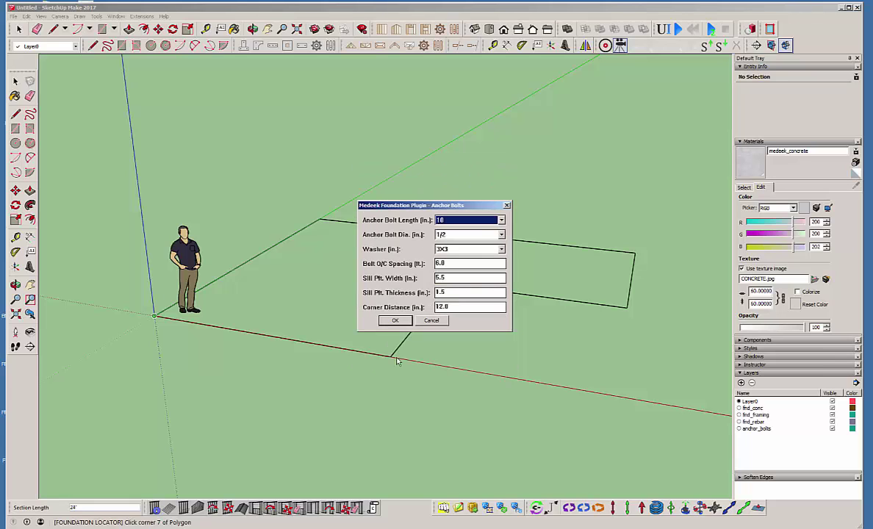
Accept the anchor bolts and keep vertical and horizontal FPSF insulation to build the slab.
{"action": "left_click", "coordinate": [394, 320]}
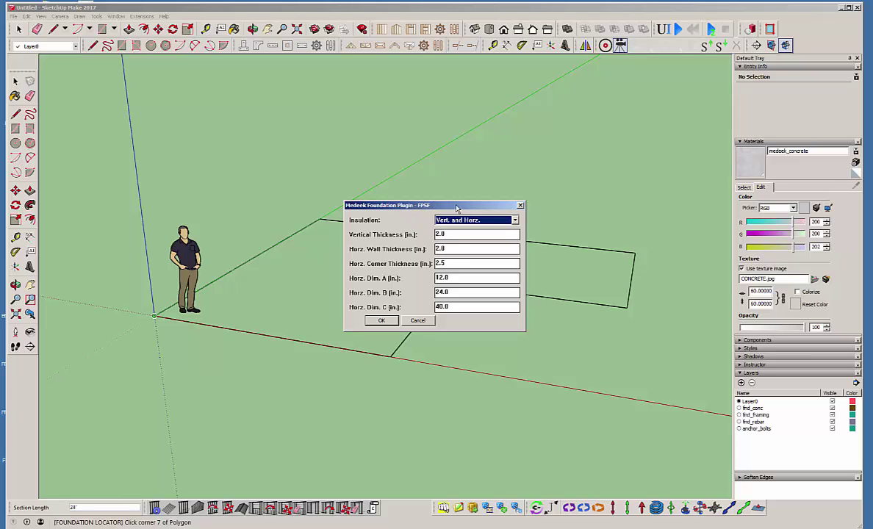
{"action": "left_click_drag", "start_coordinate": [423, 206], "coordinate": [387, 225]}
{"action": "left_click", "coordinate": [348, 340]}
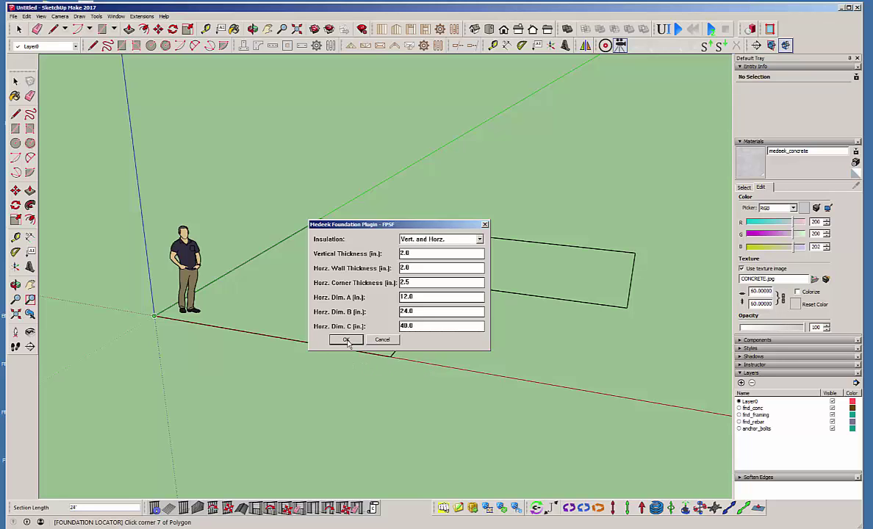
{"action": "left_click", "coordinate": [346, 340]}
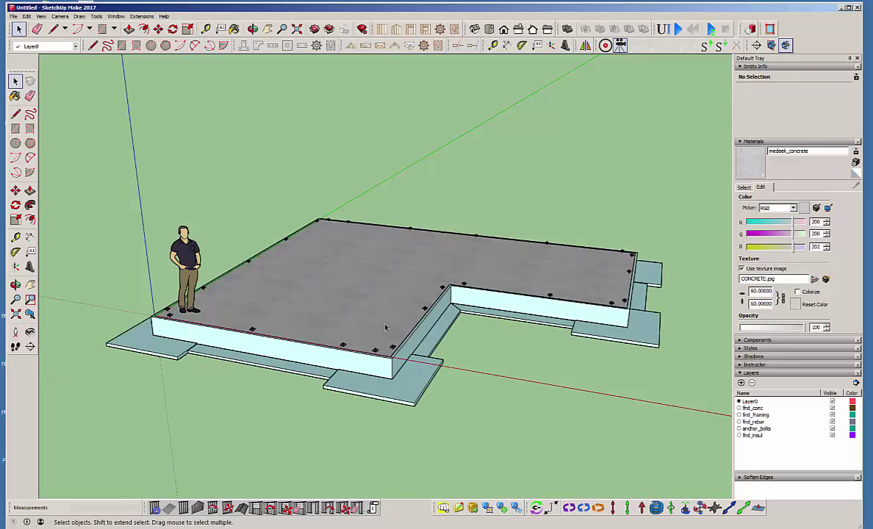
Make the concrete semi-transparent and orbit around the inner slab corner to inspect the rebar.
{"action": "middle_click_drag", "start_coordinate": [385, 329], "coordinate": [389, 349]}
{"action": "scroll", "coordinate": [370, 399], "scroll_direction": "up", "scroll_amount": 2}
{"action": "middle_click_drag", "start_coordinate": [315, 323], "coordinate": [441, 316]}
{"action": "scroll", "coordinate": [508, 312], "scroll_direction": "down", "scroll_amount": 3}
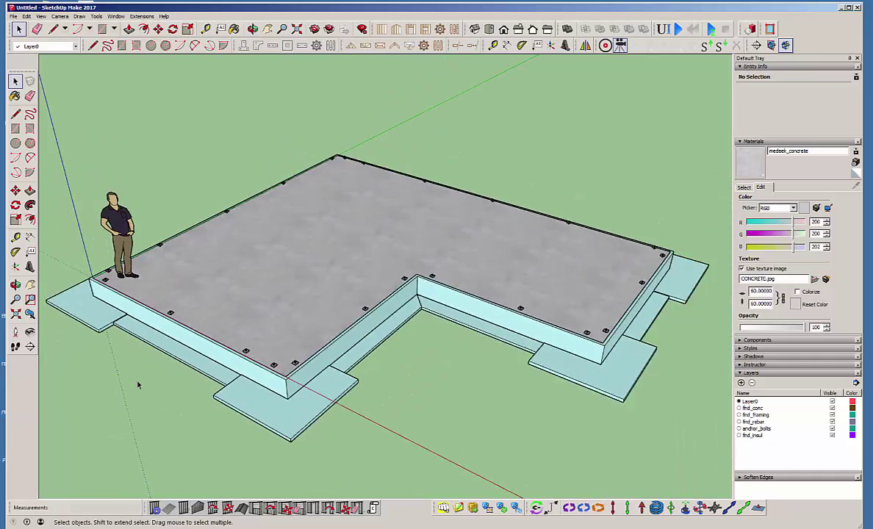
{"action": "middle_click_drag", "start_coordinate": [507, 312], "coordinate": [397, 243]}
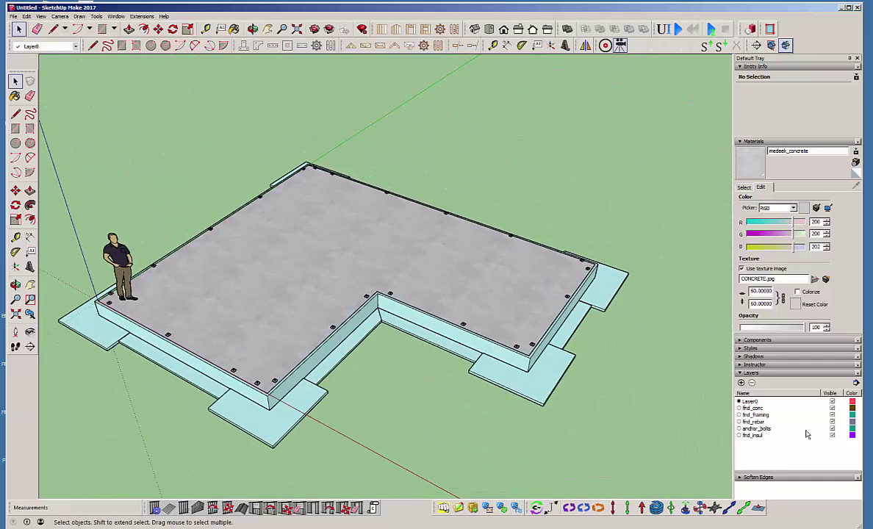
{"action": "left_click", "coordinate": [770, 328]}
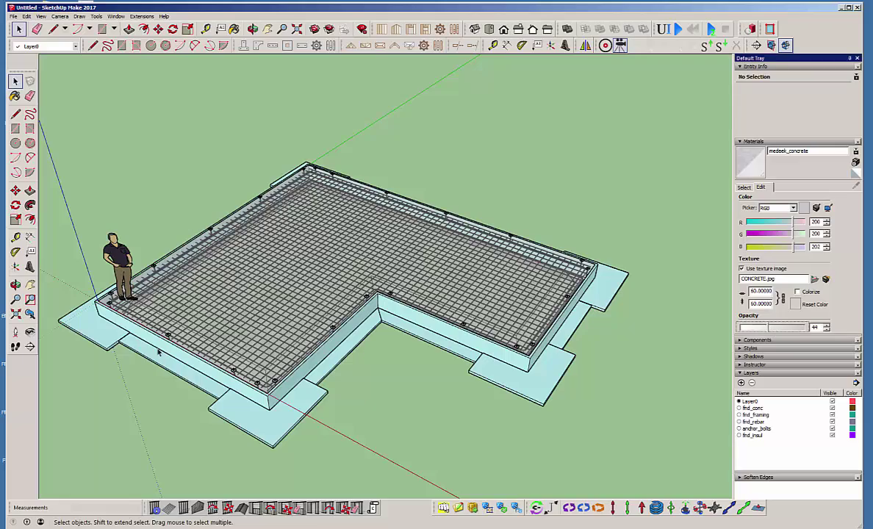
{"action": "middle_click_drag", "start_coordinate": [234, 350], "coordinate": [338, 390]}
{"action": "scroll", "coordinate": [338, 389], "scroll_direction": "up", "scroll_amount": 5}
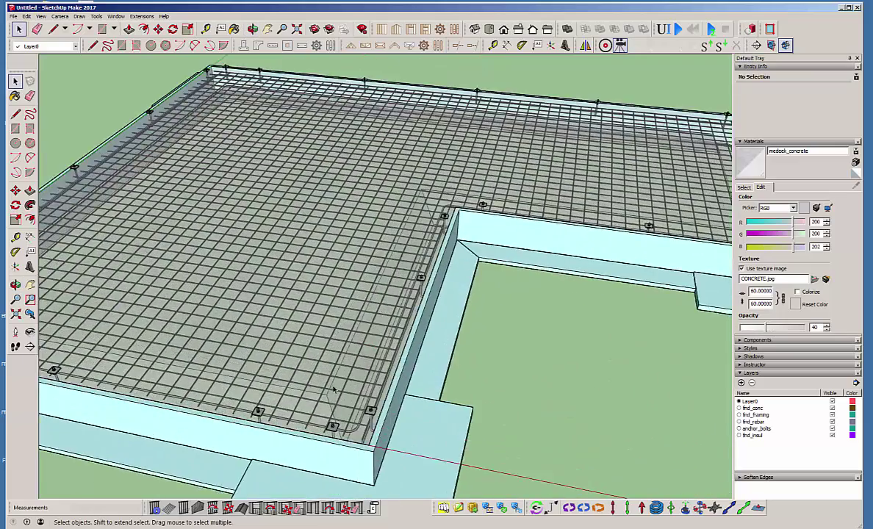
{"action": "scroll", "coordinate": [338, 389], "scroll_direction": "up", "scroll_amount": 3}
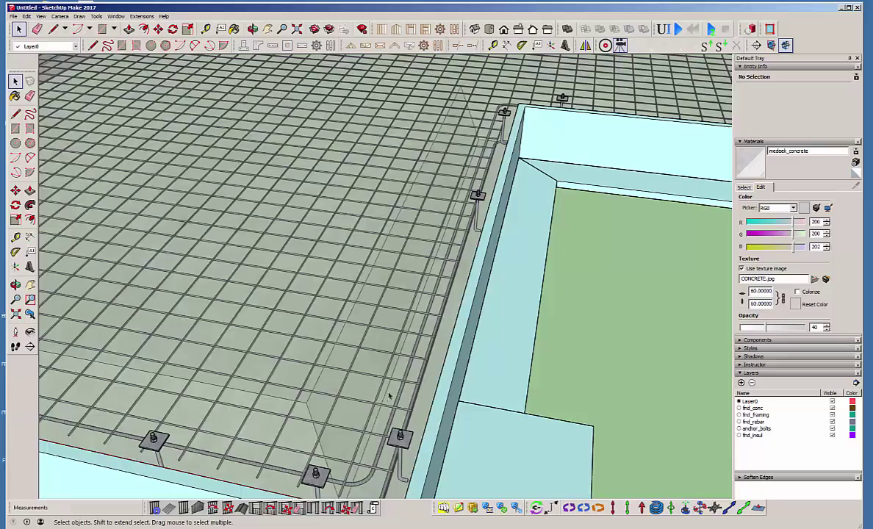
{"action": "middle_click_drag", "start_coordinate": [389, 395], "coordinate": [441, 170]}
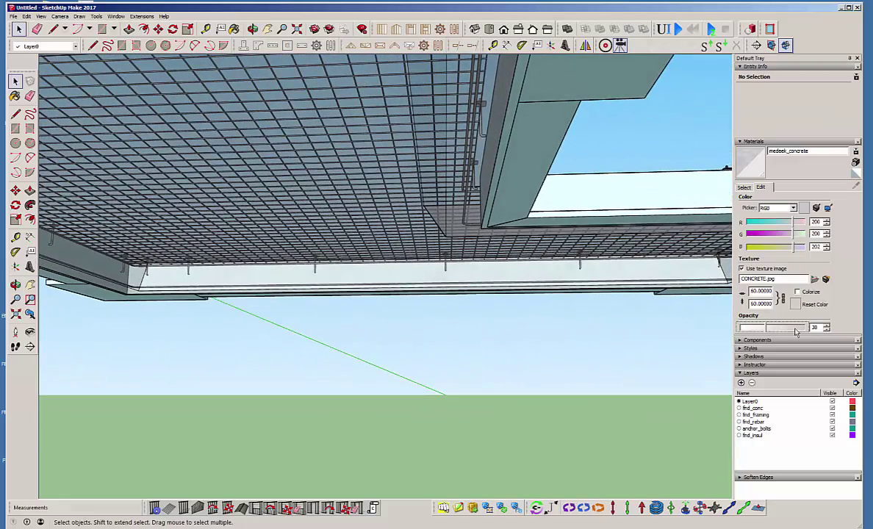
Set the concrete opacity back to 100 and check the slab from below and above.
{"action": "left_click_drag", "start_coordinate": [766, 330], "coordinate": [804, 328]}
{"action": "middle_click_drag", "start_coordinate": [458, 296], "coordinate": [742, 188]}
{"action": "scroll", "coordinate": [528, 305], "scroll_direction": "up", "scroll_amount": 8}
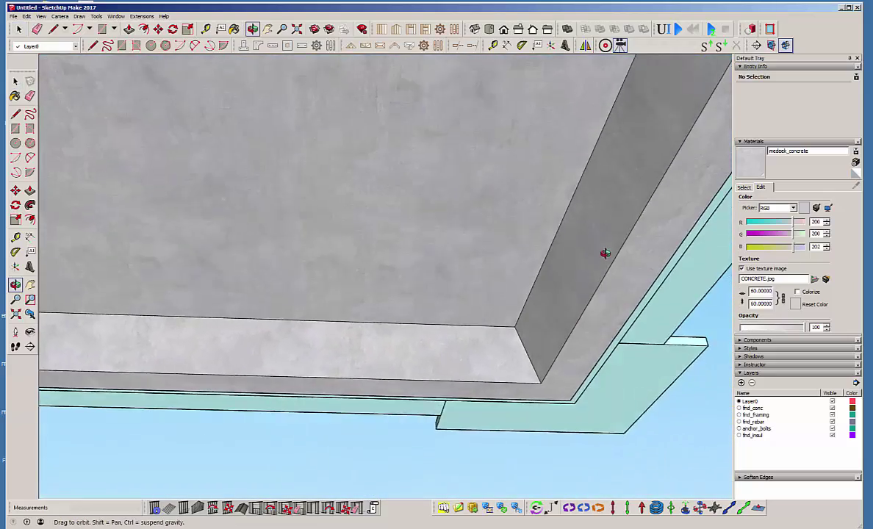
{"action": "middle_click_drag", "start_coordinate": [605, 252], "coordinate": [154, 329]}
{"action": "scroll", "coordinate": [365, 244], "scroll_direction": "down", "scroll_amount": 2}
Select and delete the L-shaped slab foundation.
{"action": "middle_click_drag", "start_coordinate": [389, 218], "coordinate": [360, 245]}
{"action": "left_click", "coordinate": [360, 246]}
{"action": "key", "text": "Delete"}
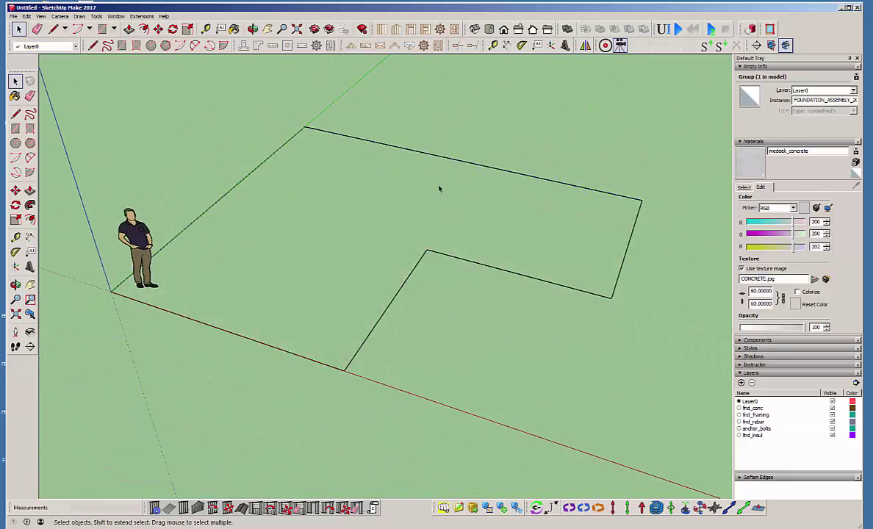
Start a Rectangle-outline slab and place its three corners beside the L-shaped outline.
{"action": "left_click", "coordinate": [272, 46]}
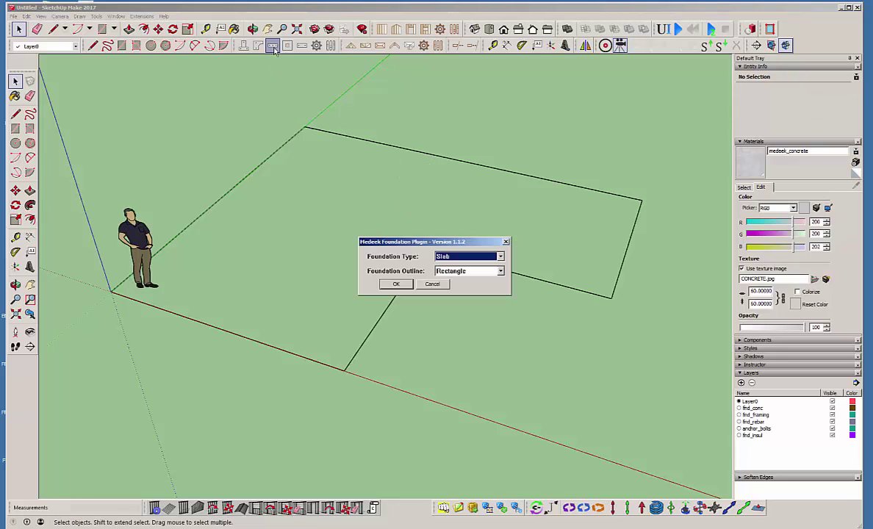
{"action": "left_click", "coordinate": [501, 272]}
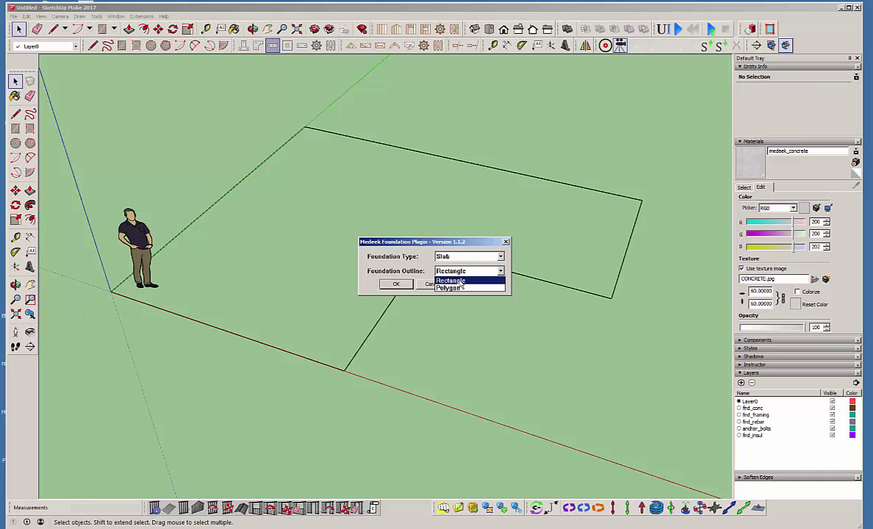
{"action": "left_click", "coordinate": [463, 282]}
{"action": "left_click", "coordinate": [396, 285]}
{"action": "scroll", "coordinate": [76, 221], "scroll_direction": "down", "scroll_amount": 1}
{"action": "left_click", "coordinate": [379, 318]}
{"action": "left_click", "coordinate": [517, 363]}
{"action": "left_click", "coordinate": [556, 261]}
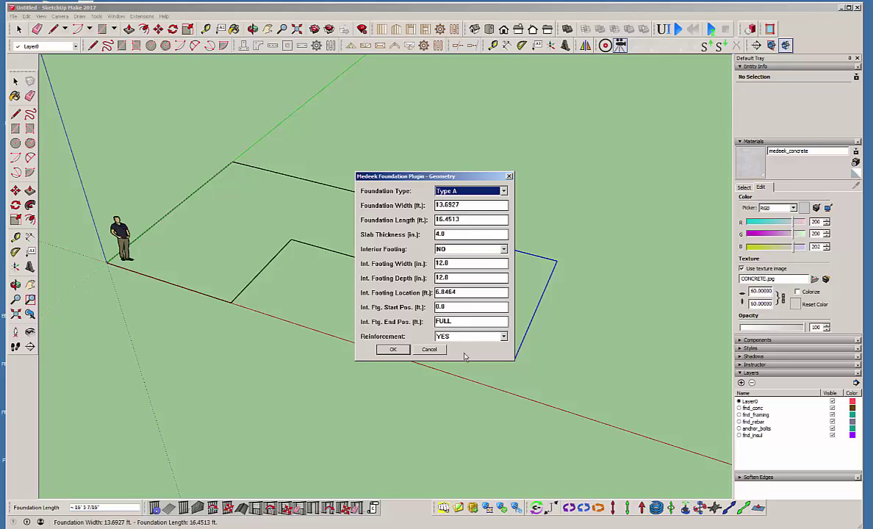
Build the slab with Slab Reinforcement set to NO and set concrete opacity to 91.
{"action": "left_click", "coordinate": [393, 349]}
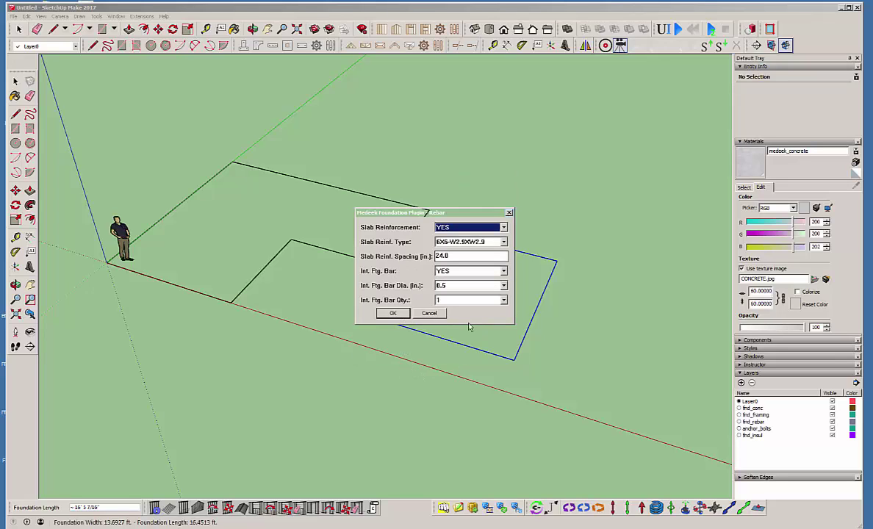
{"action": "key", "text": "Down"}
{"action": "left_click", "coordinate": [392, 314]}
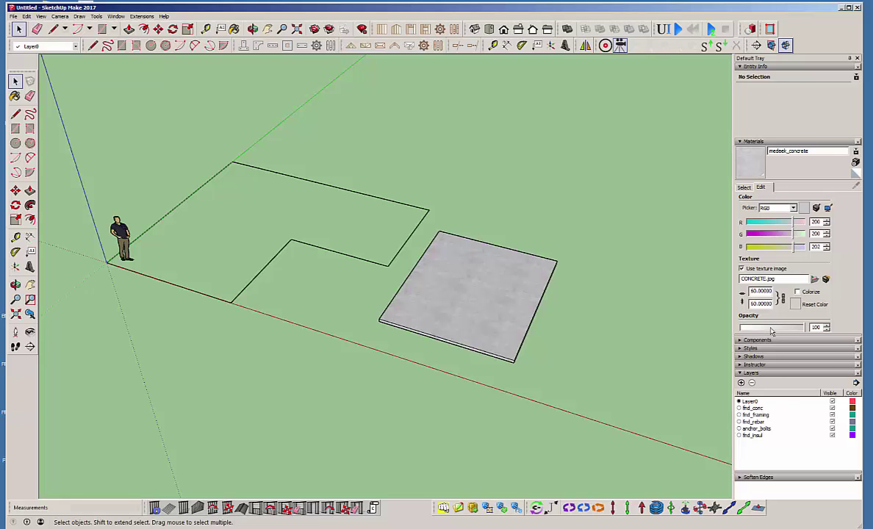
{"action": "left_click_drag", "start_coordinate": [801, 327], "coordinate": [770, 331]}
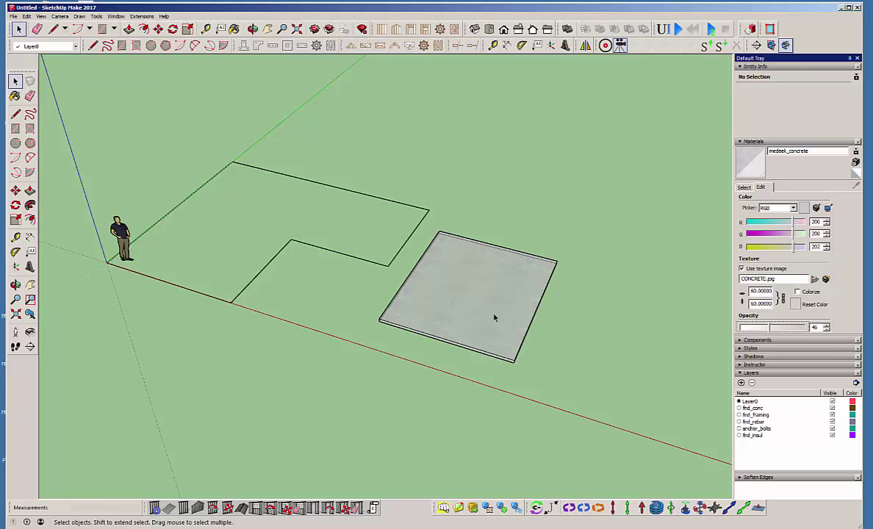
{"action": "middle_click_drag", "start_coordinate": [489, 320], "coordinate": [367, 221]}
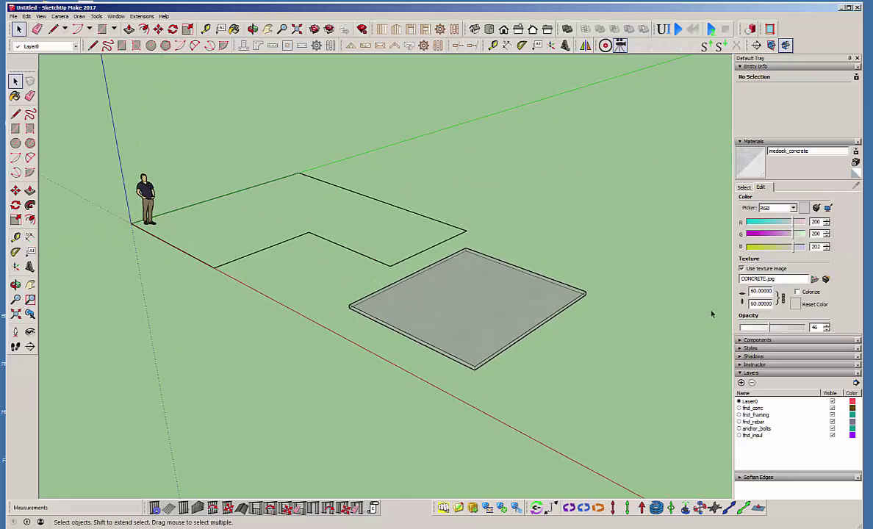
{"action": "left_click", "coordinate": [793, 327]}
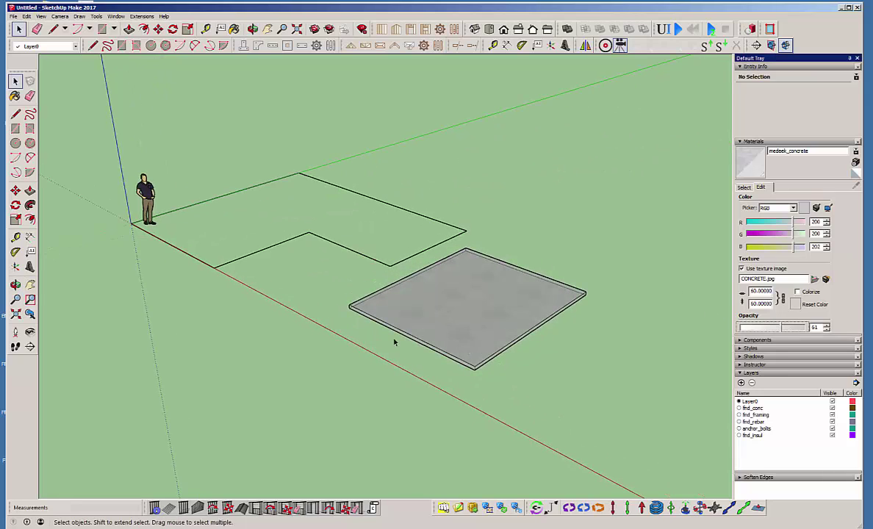
Start another rectangular slab and place its three corners next to the first slab.
{"action": "left_click", "coordinate": [272, 46]}
{"action": "left_click", "coordinate": [395, 283]}
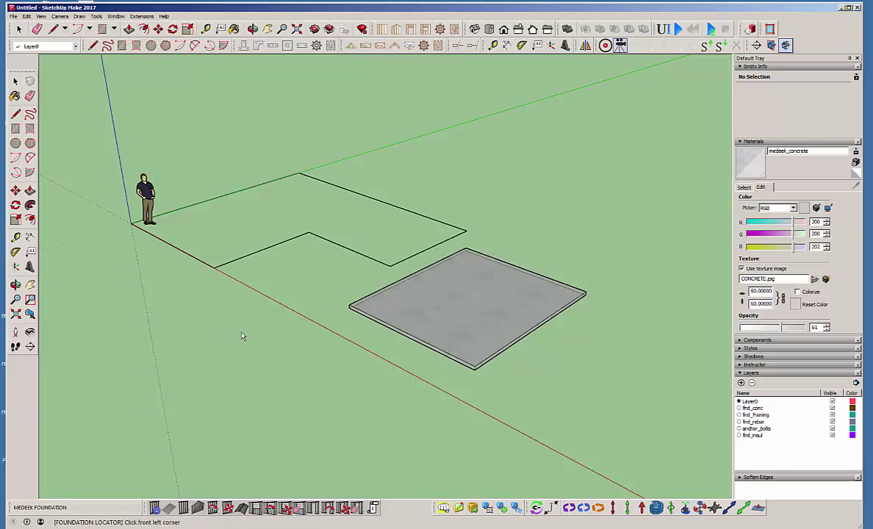
{"action": "scroll", "coordinate": [217, 305], "scroll_direction": "down", "scroll_amount": 2}
{"action": "left_click", "coordinate": [385, 359]}
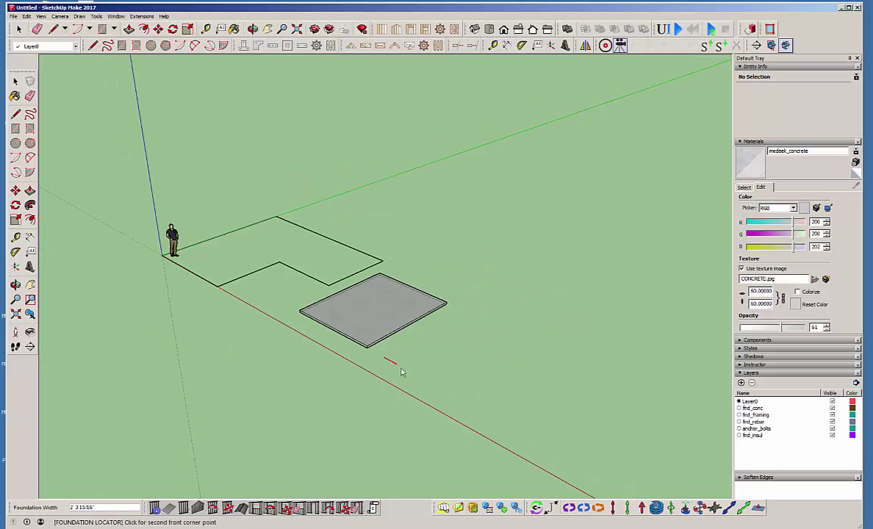
{"action": "left_click", "coordinate": [461, 398]}
{"action": "left_click", "coordinate": [544, 340]}
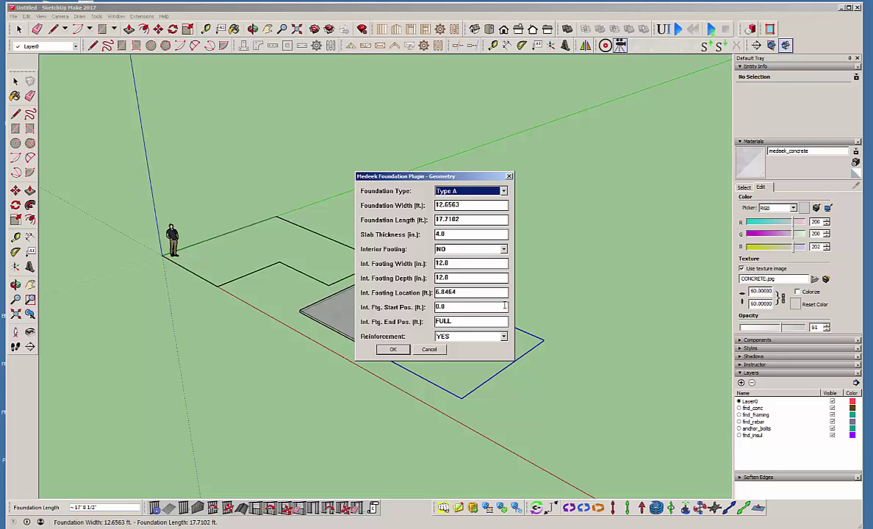
Keep Type A, set Slab Reinforcement to YES, and build the mesh-reinforced slab.
{"action": "left_click", "coordinate": [504, 191]}
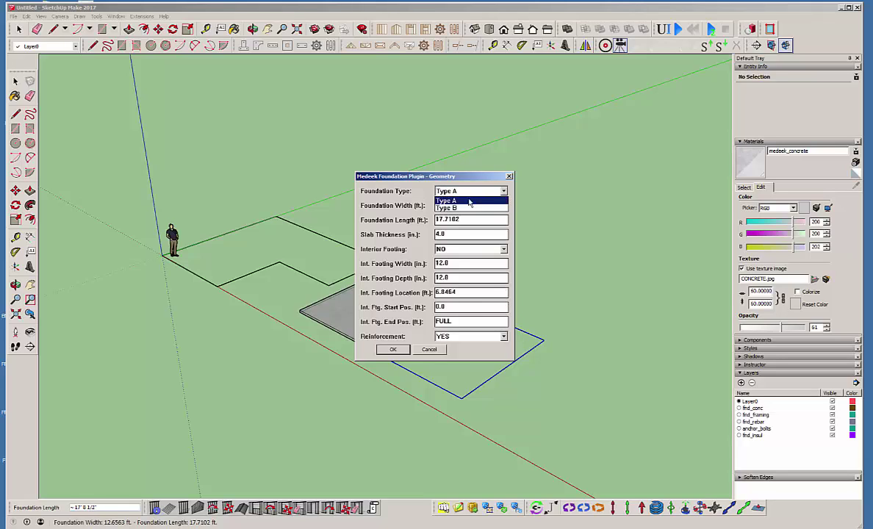
{"action": "left_click", "coordinate": [466, 202]}
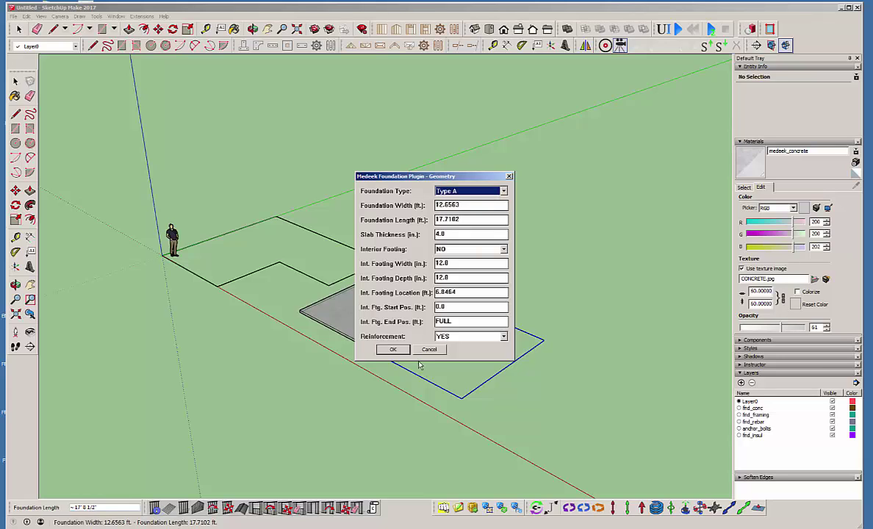
{"action": "left_click", "coordinate": [392, 350]}
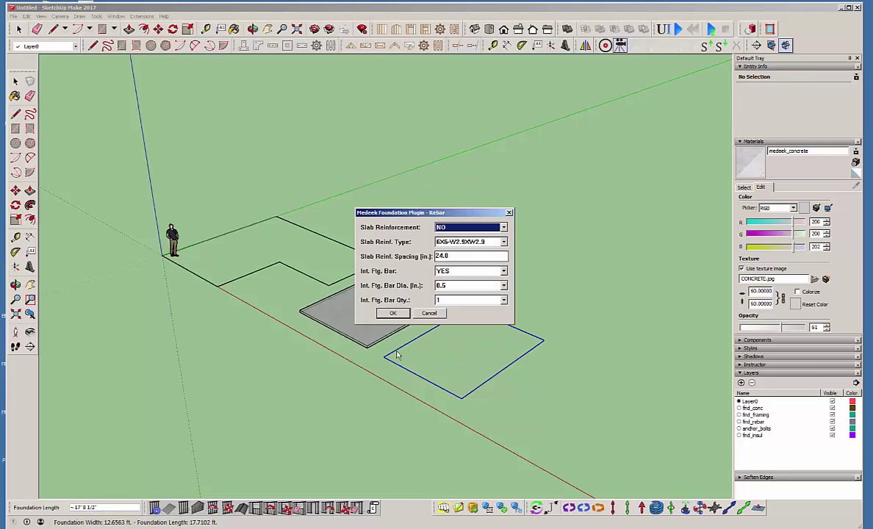
{"action": "left_click", "coordinate": [456, 227]}
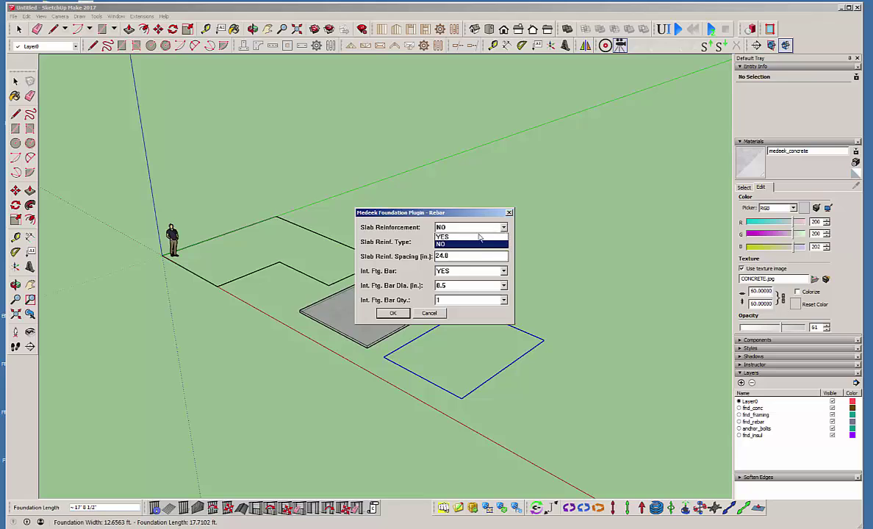
{"action": "left_click", "coordinate": [456, 238]}
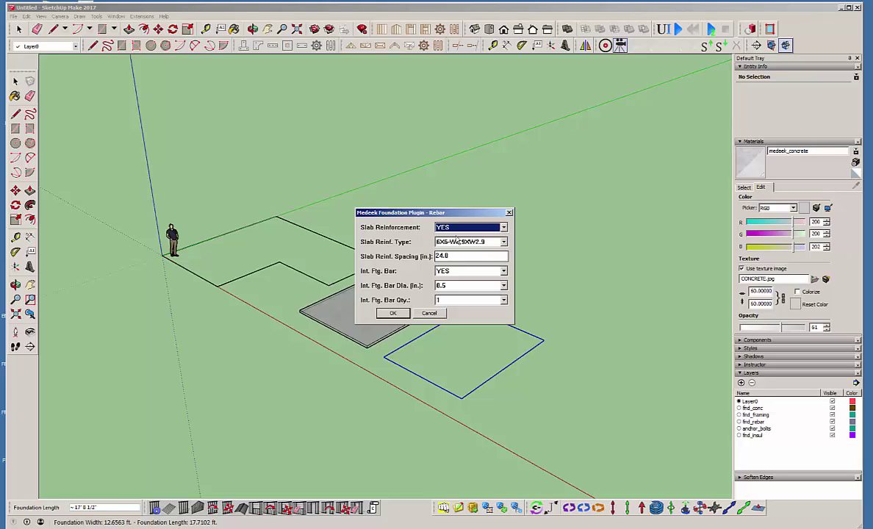
{"action": "left_click", "coordinate": [395, 314]}
{"action": "mouse_move", "coordinate": [398, 316]}
{"action": "middle_mouse_down"}
{"action": "mouse_move", "coordinate": [403, 399]}
{"action": "mouse_move", "coordinate": [447, 434]}
{"action": "middle_mouse_up"}
{"action": "scroll", "coordinate": [447, 433], "scroll_direction": "up", "scroll_amount": 3}
{"action": "scroll", "coordinate": [448, 434], "scroll_direction": "up", "scroll_amount": 4}
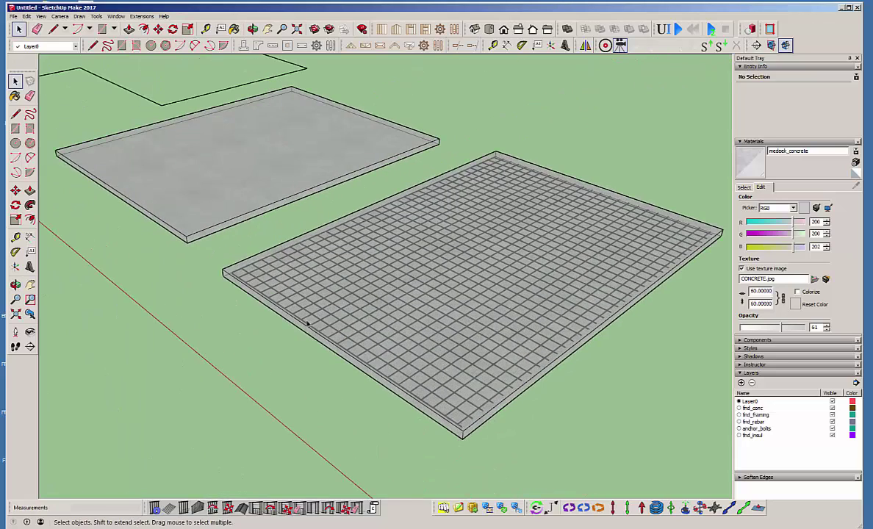
{"action": "middle_click_drag", "start_coordinate": [294, 318], "coordinate": [235, 242]}
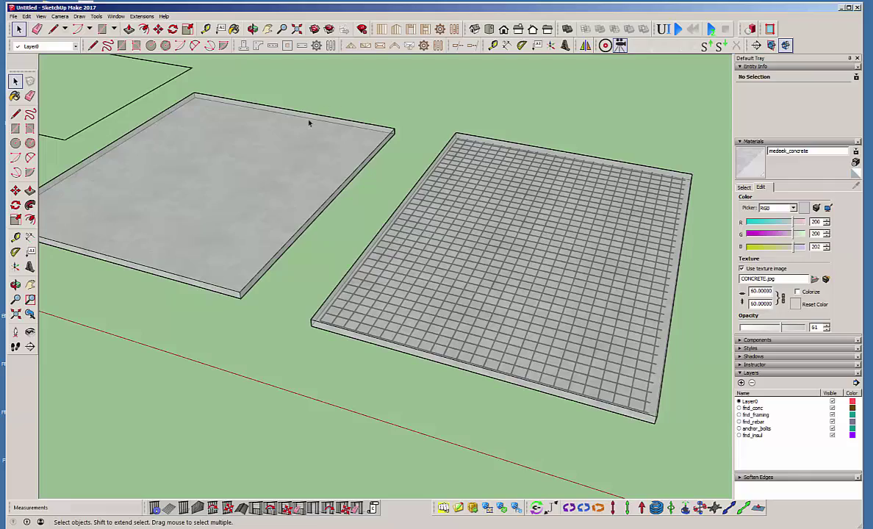
{"action": "scroll", "coordinate": [637, 412], "scroll_direction": "up", "scroll_amount": 6}
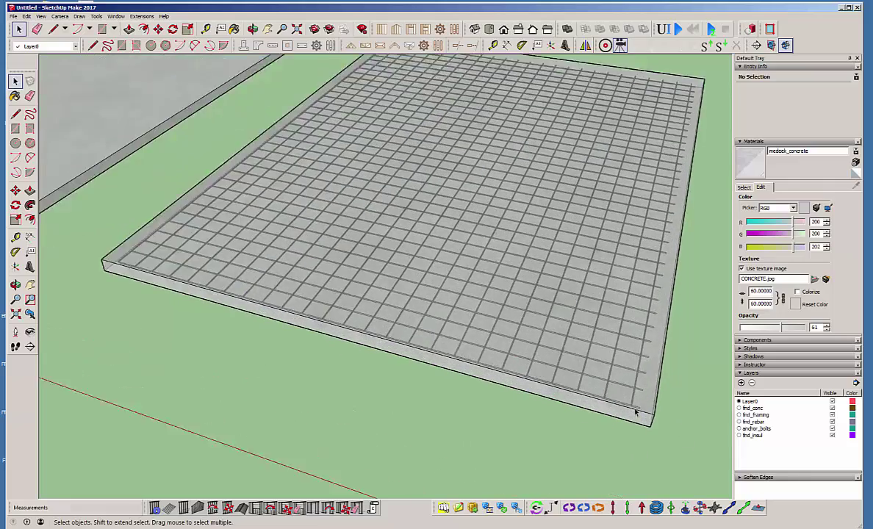
{"action": "middle_click_drag", "start_coordinate": [637, 413], "coordinate": [604, 365]}
{"action": "scroll", "coordinate": [604, 365], "scroll_direction": "down", "scroll_amount": 5}
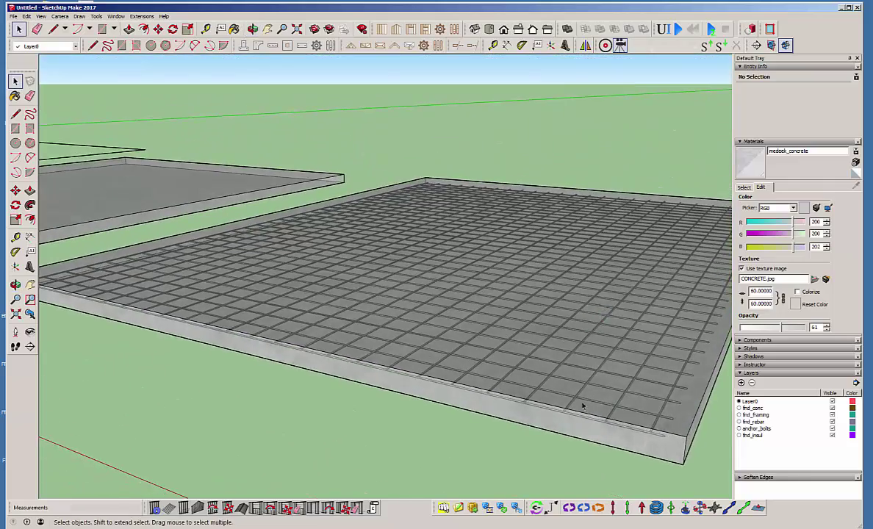
{"action": "middle_click_drag", "start_coordinate": [589, 322], "coordinate": [442, 399]}
{"action": "scroll", "coordinate": [440, 273], "scroll_direction": "down", "scroll_amount": 4}
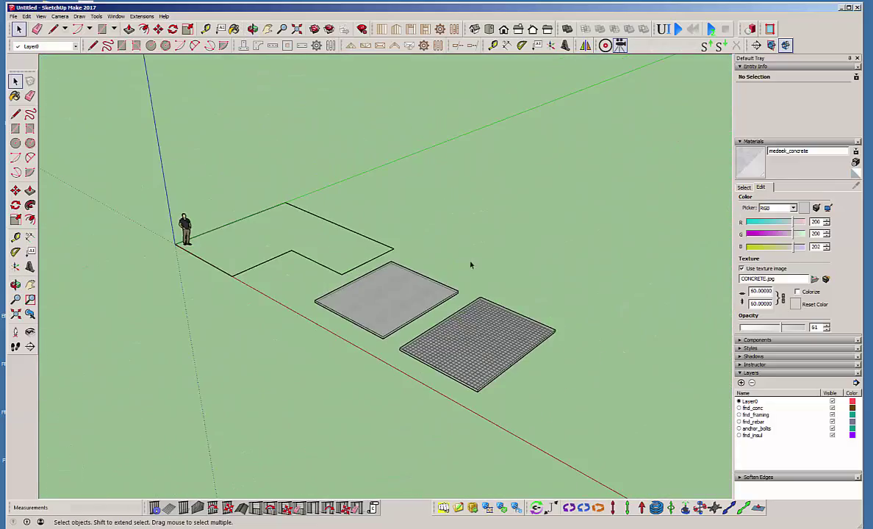
{"action": "middle_click_drag", "start_coordinate": [276, 248], "coordinate": [605, 230]}
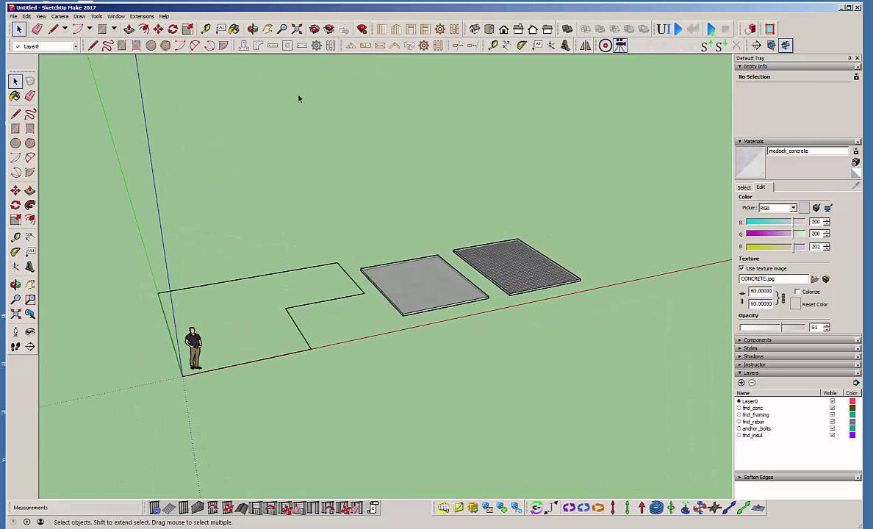
Start a Polygon-outline stemwall foundation and place a triangular footprint's three corners, closing it.
{"action": "left_click", "coordinate": [243, 45]}
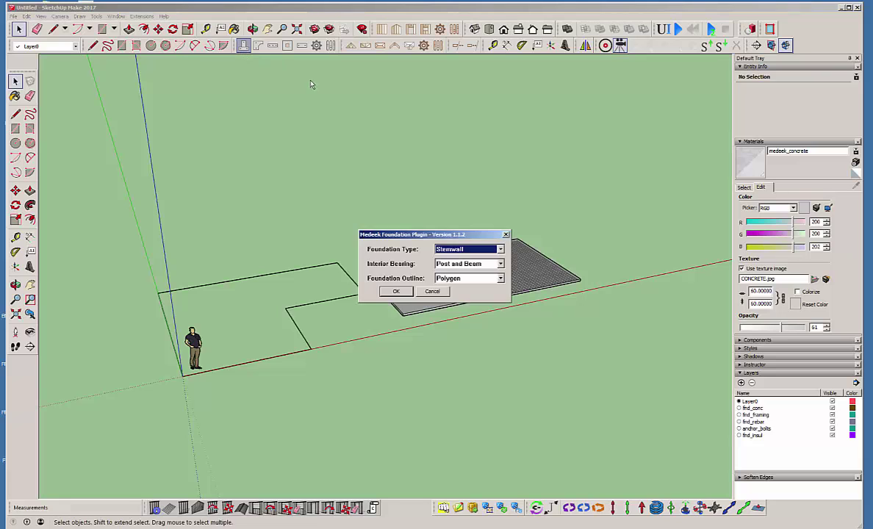
{"action": "left_click", "coordinate": [394, 293]}
{"action": "middle_click_drag", "start_coordinate": [355, 284], "coordinate": [154, 311]}
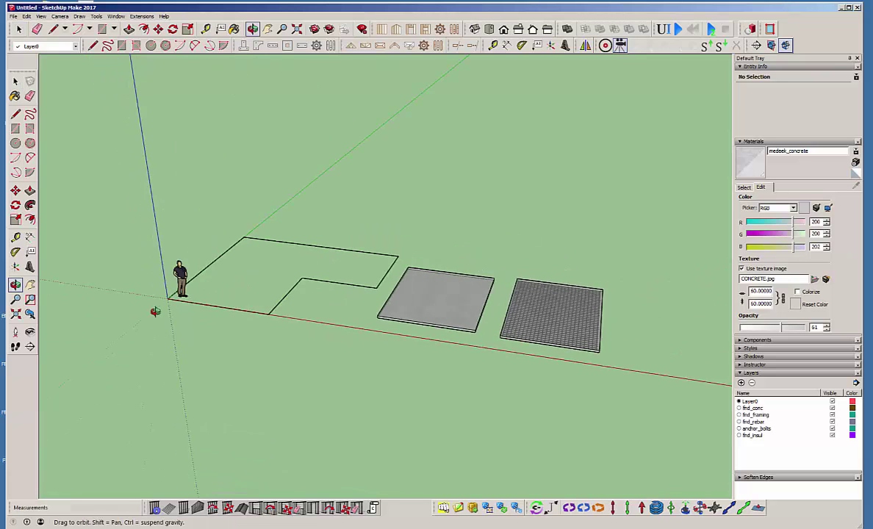
{"action": "scroll", "coordinate": [154, 312], "scroll_direction": "down", "scroll_amount": 2}
{"action": "left_click", "coordinate": [553, 276]}
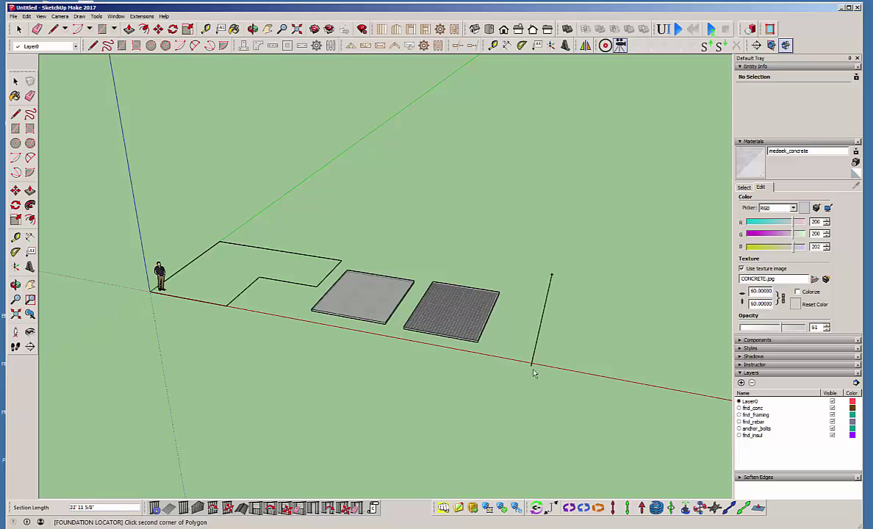
{"action": "left_click", "coordinate": [640, 287]}
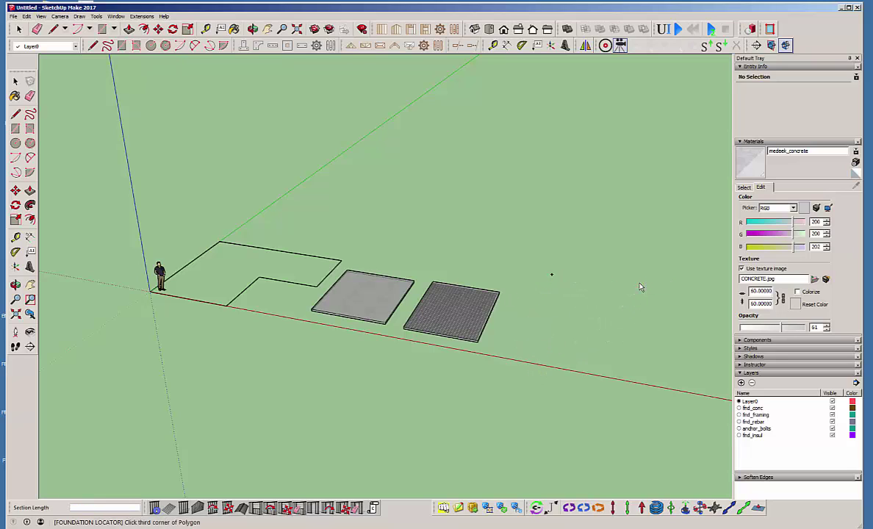
{"action": "left_click", "coordinate": [641, 245]}
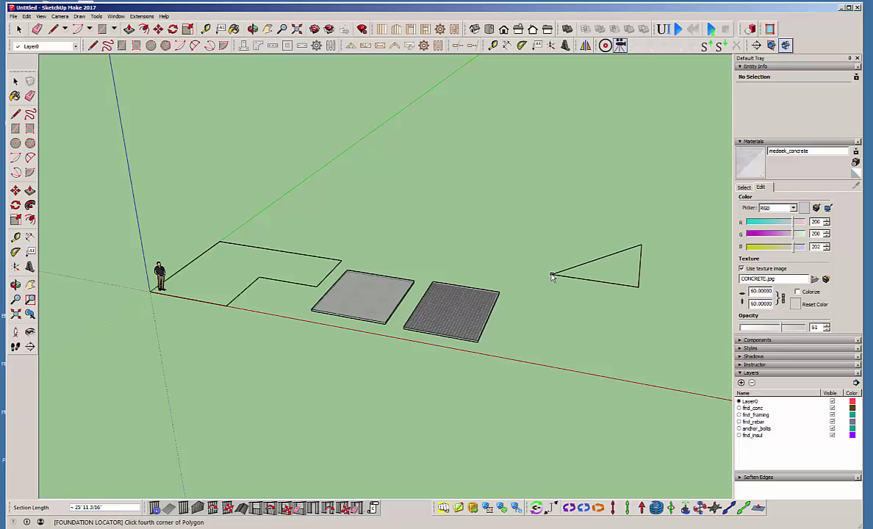
{"action": "left_click", "coordinate": [553, 276]}
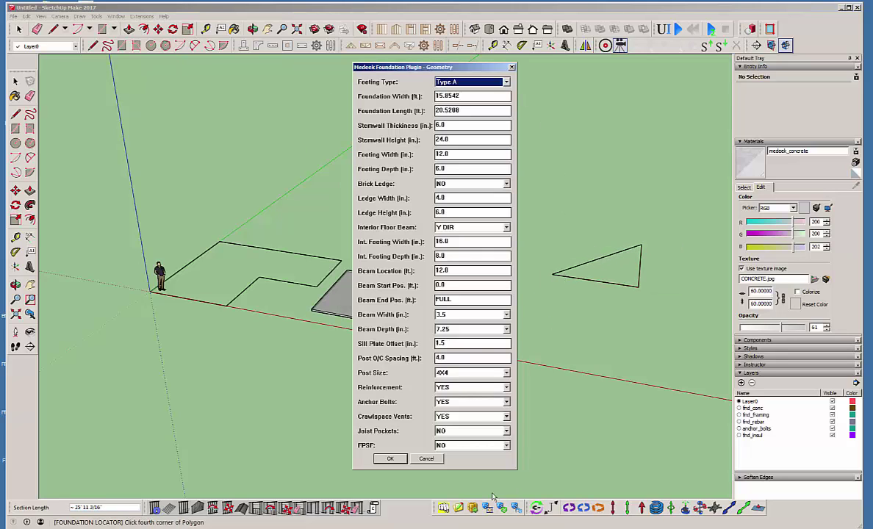
Set FPSF to YES and Interior Floor Beam to NO in the foundation geometry settings.
{"action": "left_click", "coordinate": [463, 446]}
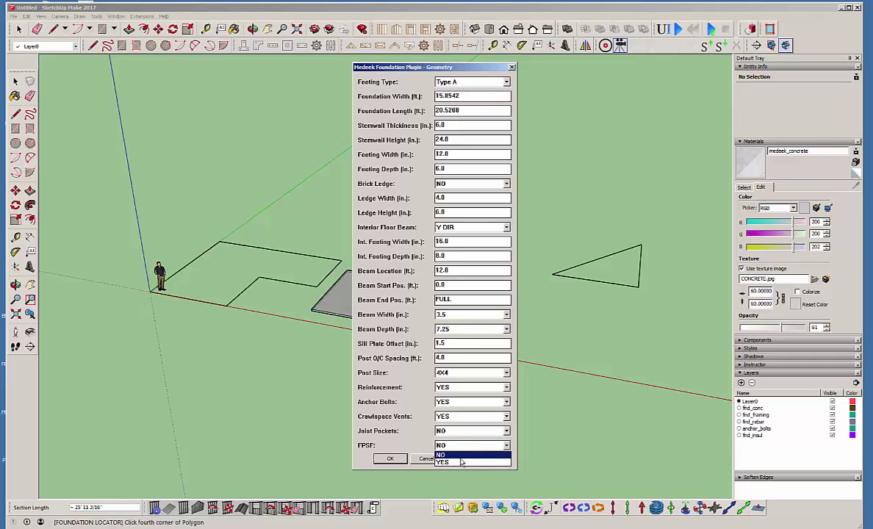
{"action": "left_click", "coordinate": [460, 461]}
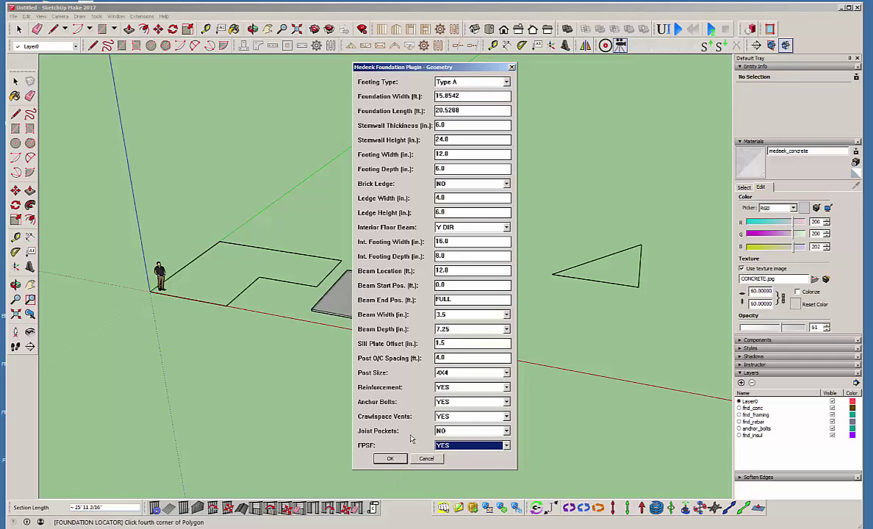
{"action": "left_click", "coordinate": [467, 227]}
{"action": "left_click", "coordinate": [455, 237]}
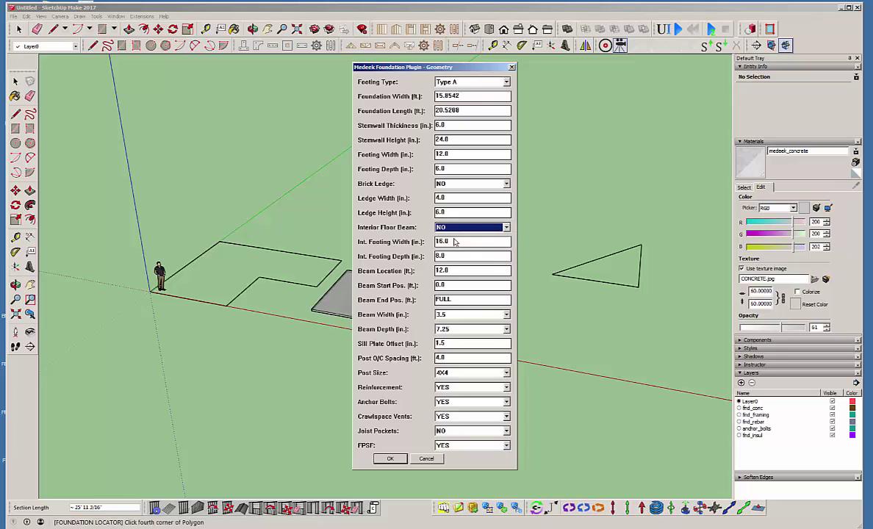
{"action": "left_click", "coordinate": [395, 460]}
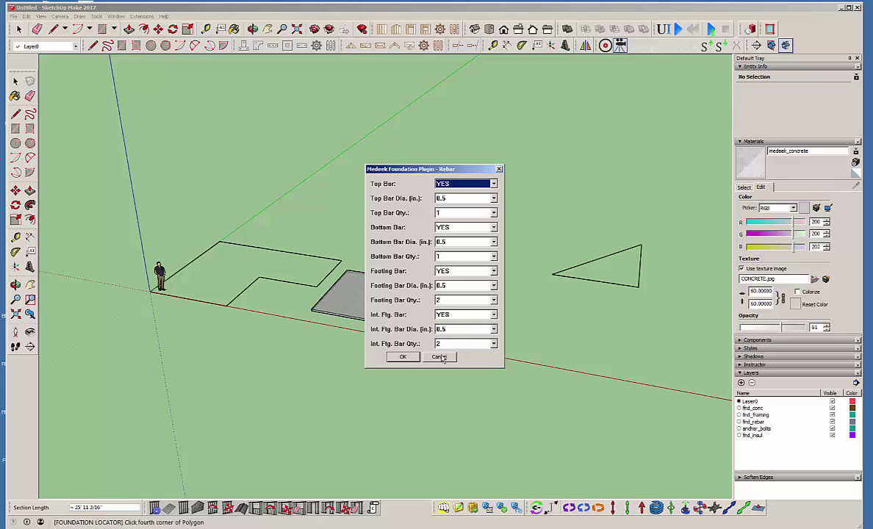
Accept the default Rebar, Anchor Bolt, Vent and FPSF settings to build the foundation.
{"action": "left_click", "coordinate": [403, 357]}
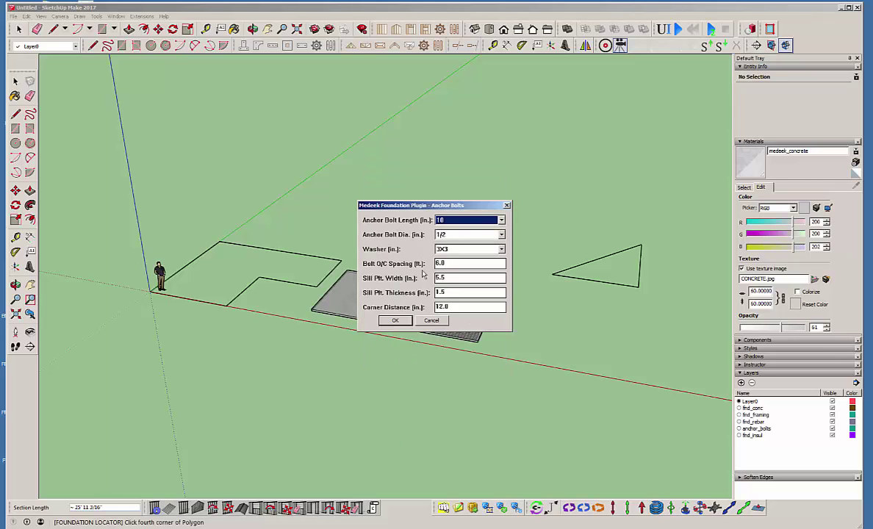
{"action": "left_click", "coordinate": [396, 321]}
{"action": "left_click", "coordinate": [402, 325]}
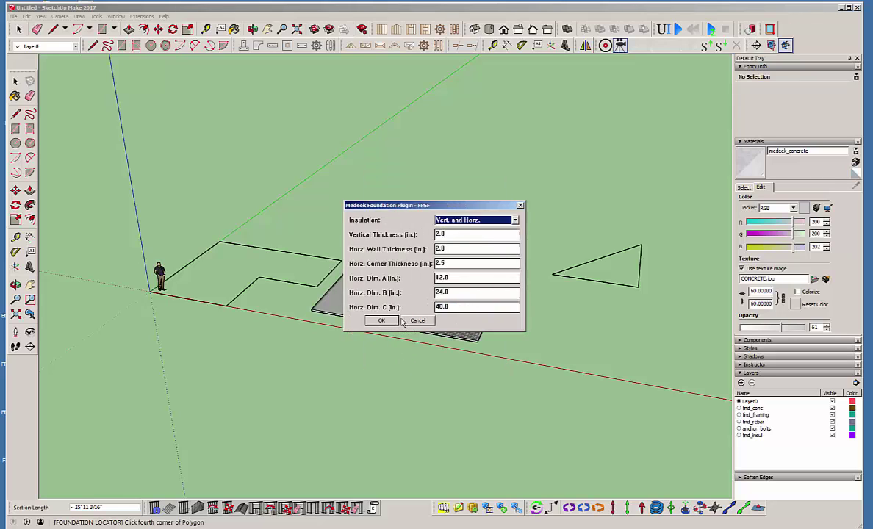
{"action": "left_click", "coordinate": [381, 321]}
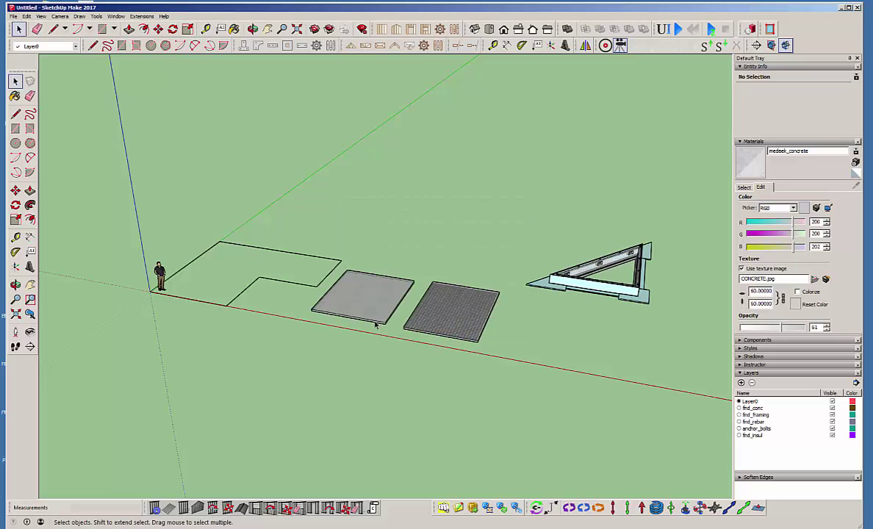
Orbit and zoom to low angles on the triangular foundation's walls, insulation and anchor bolts.
{"action": "middle_click_drag", "start_coordinate": [538, 328], "coordinate": [207, 334]}
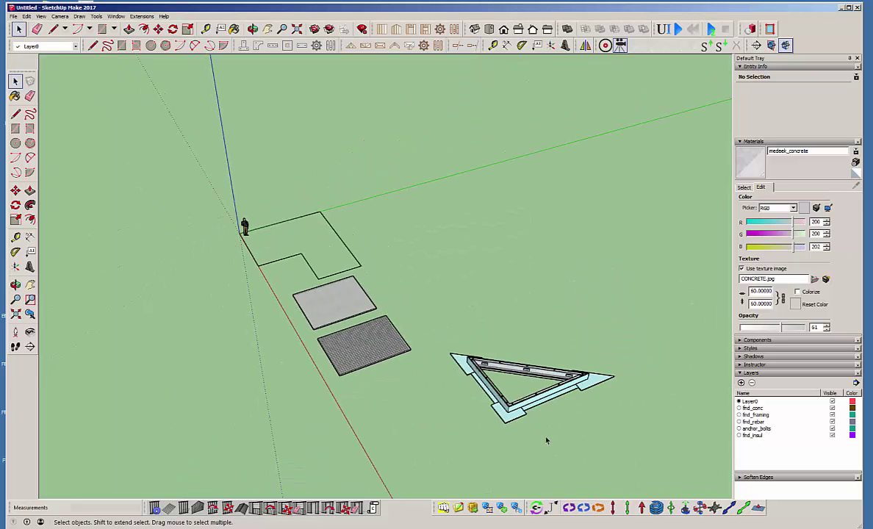
{"action": "scroll", "coordinate": [546, 441], "scroll_direction": "up", "scroll_amount": 5}
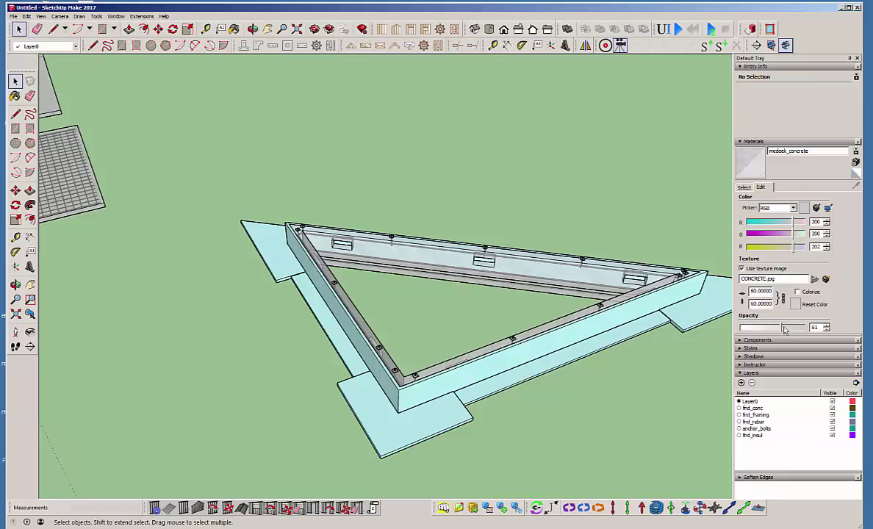
{"action": "middle_click_drag", "start_coordinate": [428, 335], "coordinate": [487, 385]}
{"action": "scroll", "coordinate": [551, 401], "scroll_direction": "up", "scroll_amount": 1}
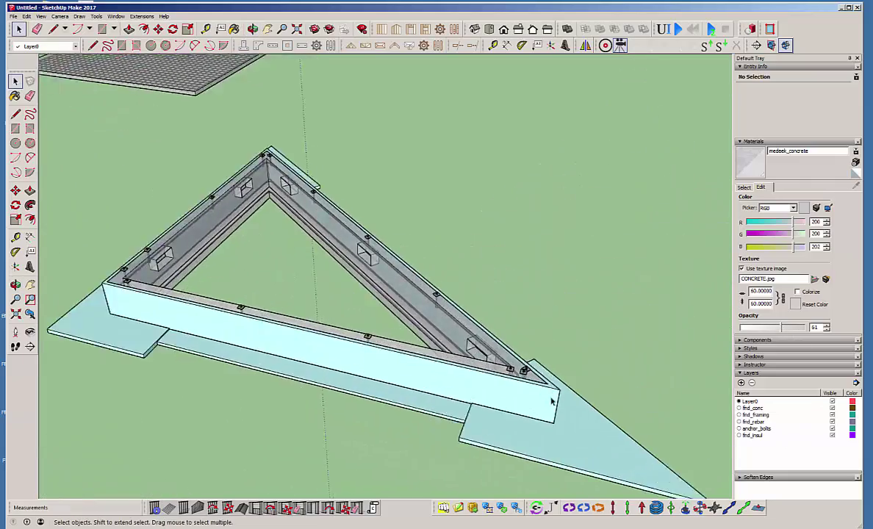
{"action": "scroll", "coordinate": [551, 401], "scroll_direction": "up", "scroll_amount": 3}
{"action": "middle_click_drag", "start_coordinate": [551, 400], "coordinate": [233, 312]}
{"action": "scroll", "coordinate": [478, 321], "scroll_direction": "down", "scroll_amount": 2}
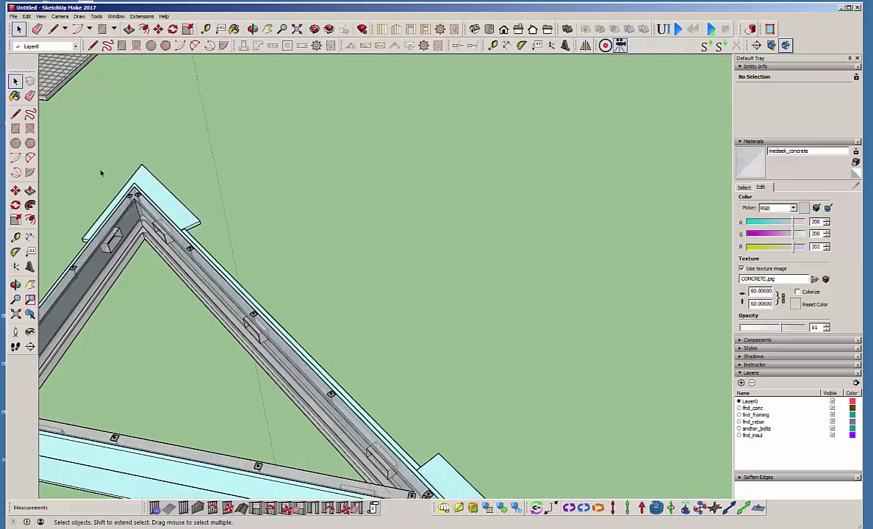
{"action": "scroll", "coordinate": [147, 194], "scroll_direction": "up", "scroll_amount": 3}
{"action": "middle_click_drag", "start_coordinate": [147, 195], "coordinate": [328, 281]}
{"action": "scroll", "coordinate": [257, 197], "scroll_direction": "down", "scroll_amount": 5}
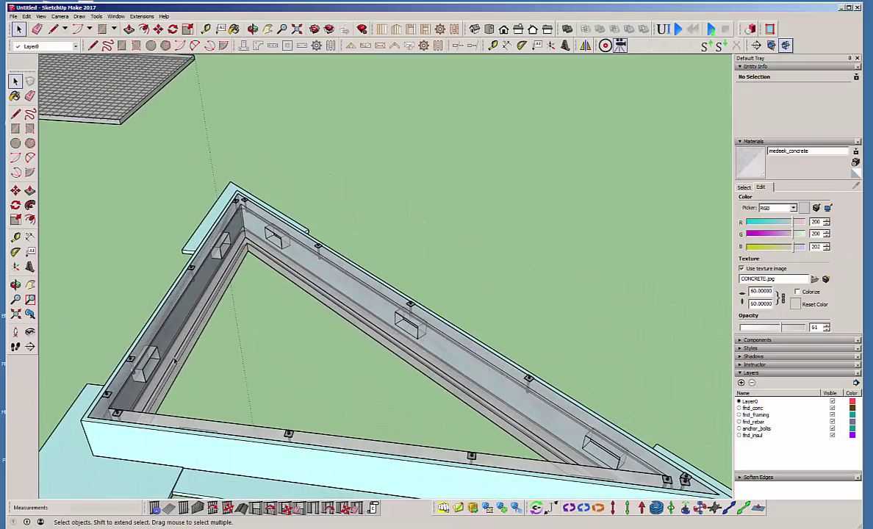
{"action": "middle_click_drag", "start_coordinate": [191, 360], "coordinate": [301, 316]}
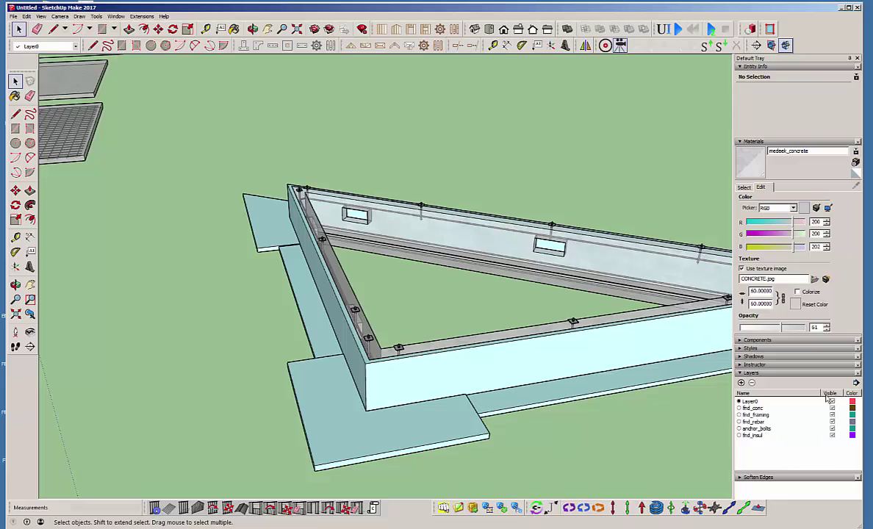
Turn off visibility of the fnd_insul, anchor_bolts and fnd_rebar layers.
{"action": "left_click", "coordinate": [832, 436]}
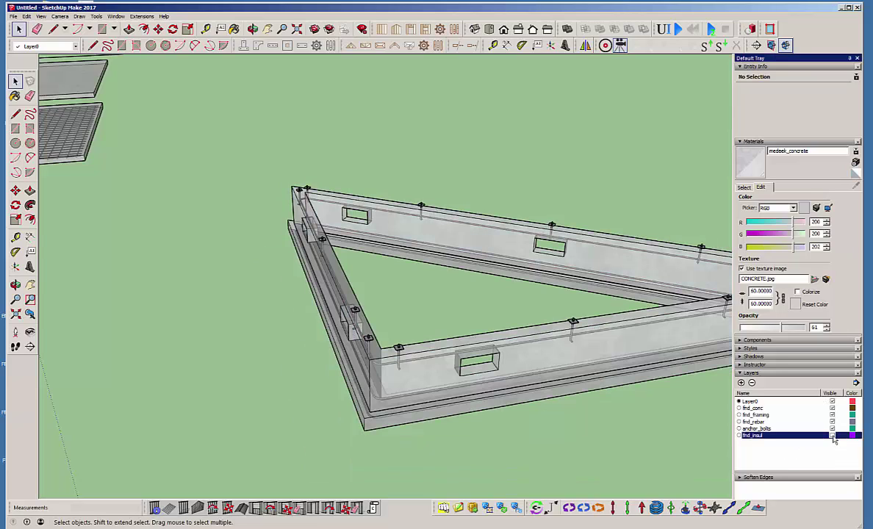
{"action": "left_click", "coordinate": [833, 428]}
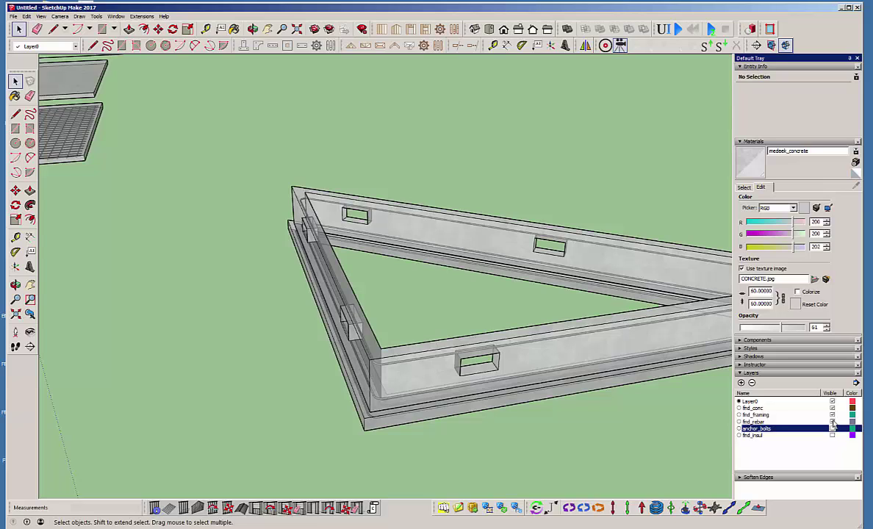
{"action": "left_click", "coordinate": [833, 422]}
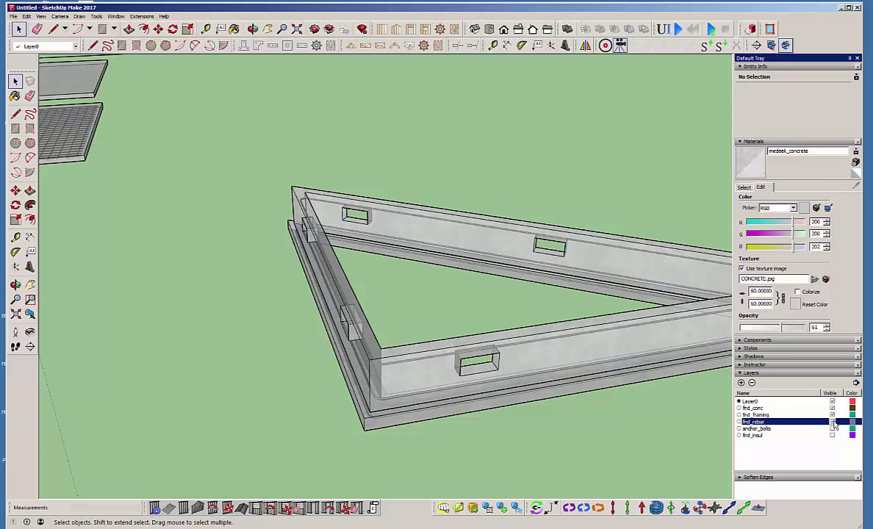
{"action": "left_click", "coordinate": [833, 422]}
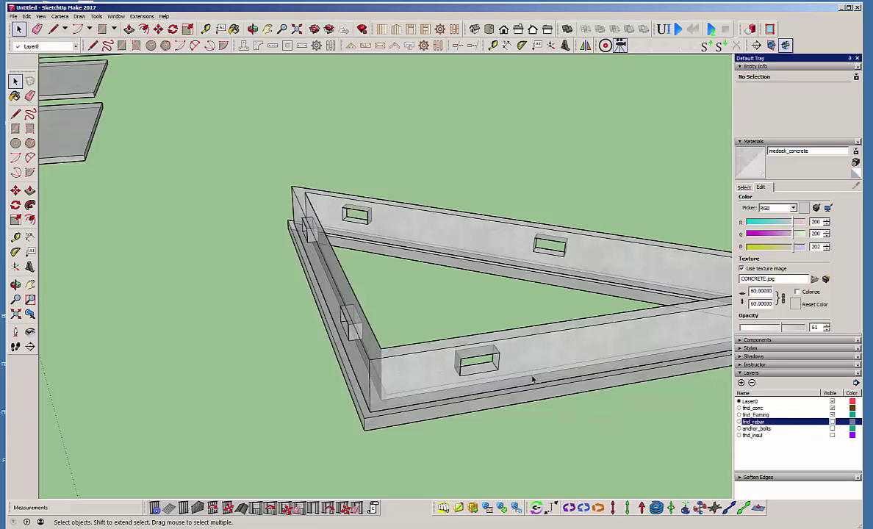
Orbit and zoom to review the two rectangular slabs and the L-shaped outline.
{"action": "middle_click_drag", "start_coordinate": [540, 395], "coordinate": [560, 423]}
{"action": "scroll", "coordinate": [560, 423], "scroll_direction": "down", "scroll_amount": 5}
{"action": "middle_click_drag", "start_coordinate": [503, 380], "coordinate": [491, 298]}
{"action": "scroll", "coordinate": [526, 246], "scroll_direction": "down", "scroll_amount": 2}
{"action": "middle_click_drag", "start_coordinate": [526, 245], "coordinate": [492, 225]}
{"action": "scroll", "coordinate": [492, 225], "scroll_direction": "up", "scroll_amount": 3}
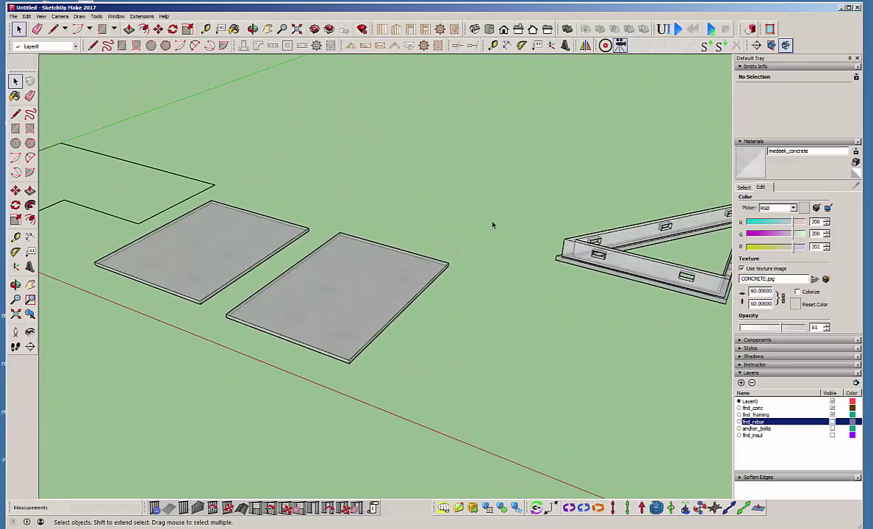
Orbit around the bare-concrete triangular foundation, ending on an overview of the whole model.
{"action": "middle_click_drag", "start_coordinate": [309, 331], "coordinate": [452, 313]}
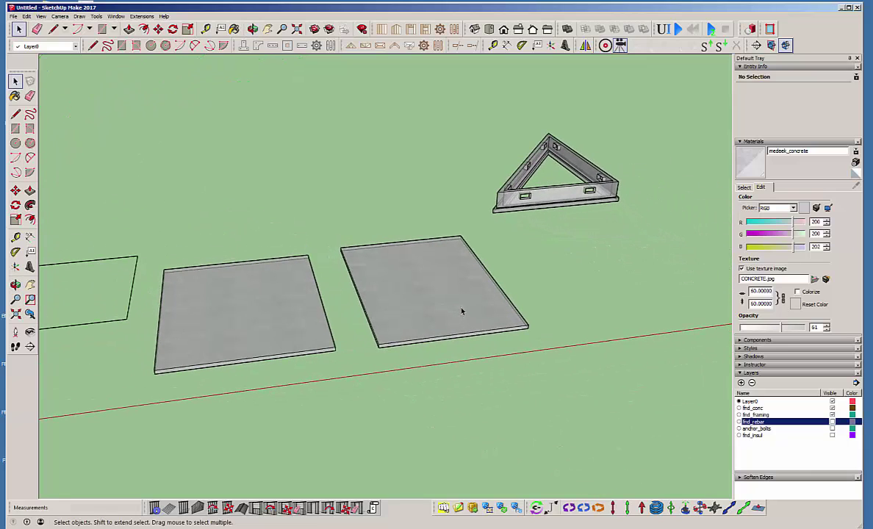
{"action": "middle_click_drag", "start_coordinate": [526, 187], "coordinate": [465, 259]}
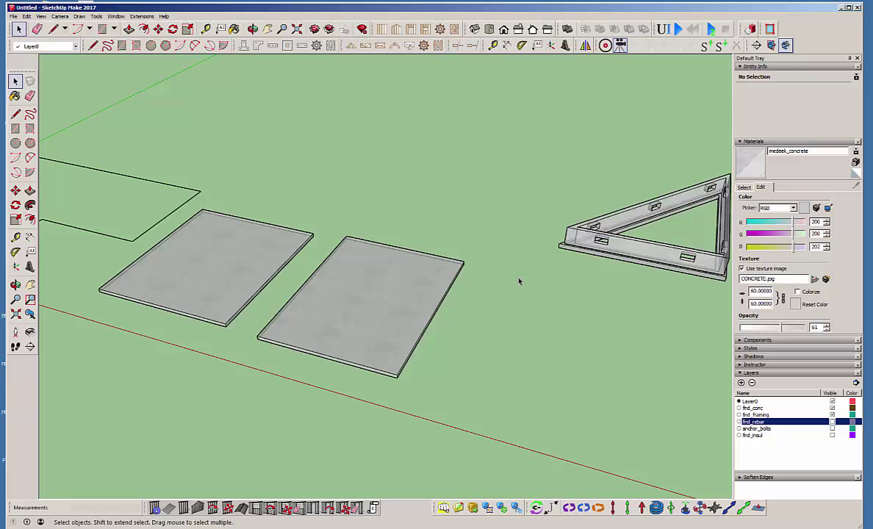
{"action": "scroll", "coordinate": [403, 255], "scroll_direction": "down", "scroll_amount": 2}
{"action": "scroll", "coordinate": [632, 242], "scroll_direction": "up", "scroll_amount": 5}
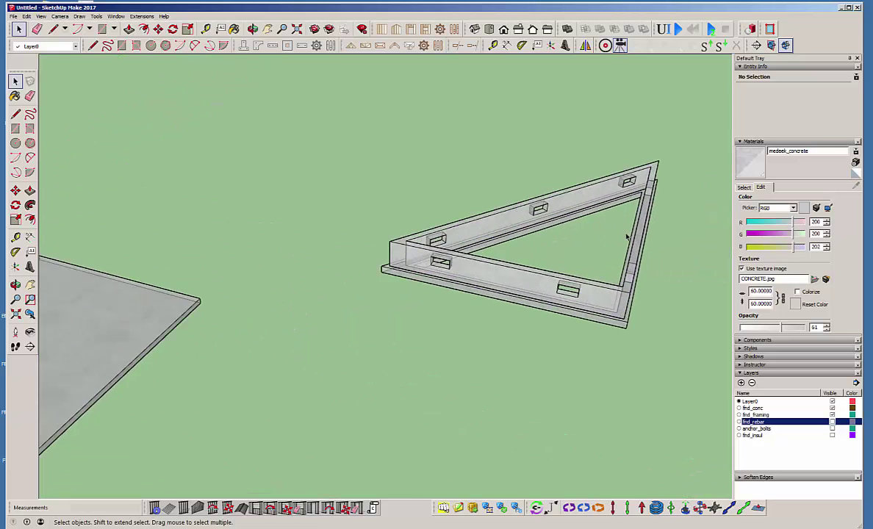
{"action": "scroll", "coordinate": [621, 239], "scroll_direction": "up", "scroll_amount": 2}
{"action": "middle_click_drag", "start_coordinate": [604, 249], "coordinate": [437, 249]}
{"action": "scroll", "coordinate": [437, 249], "scroll_direction": "down", "scroll_amount": 4}
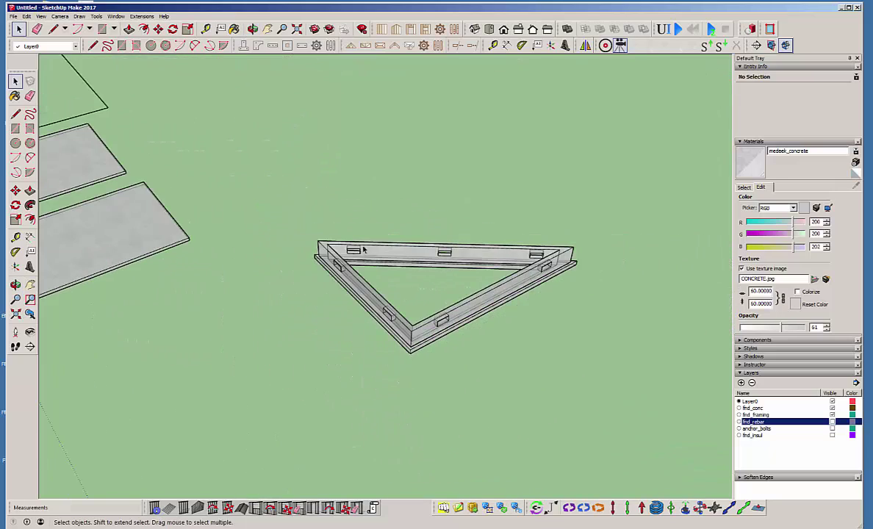
{"action": "scroll", "coordinate": [325, 242], "scroll_direction": "down", "scroll_amount": 3}
{"action": "middle_click_drag", "start_coordinate": [165, 216], "coordinate": [445, 233]}
{"action": "middle_click_drag", "start_coordinate": [250, 303], "coordinate": [538, 324]}
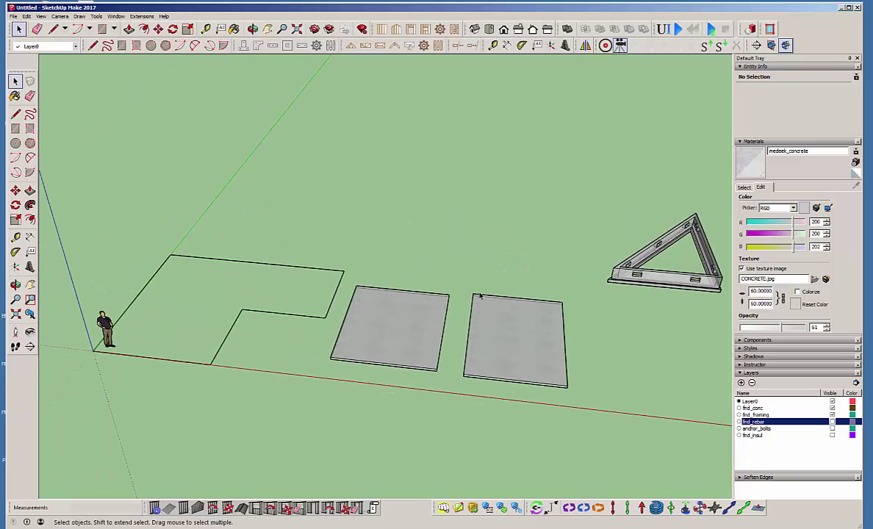